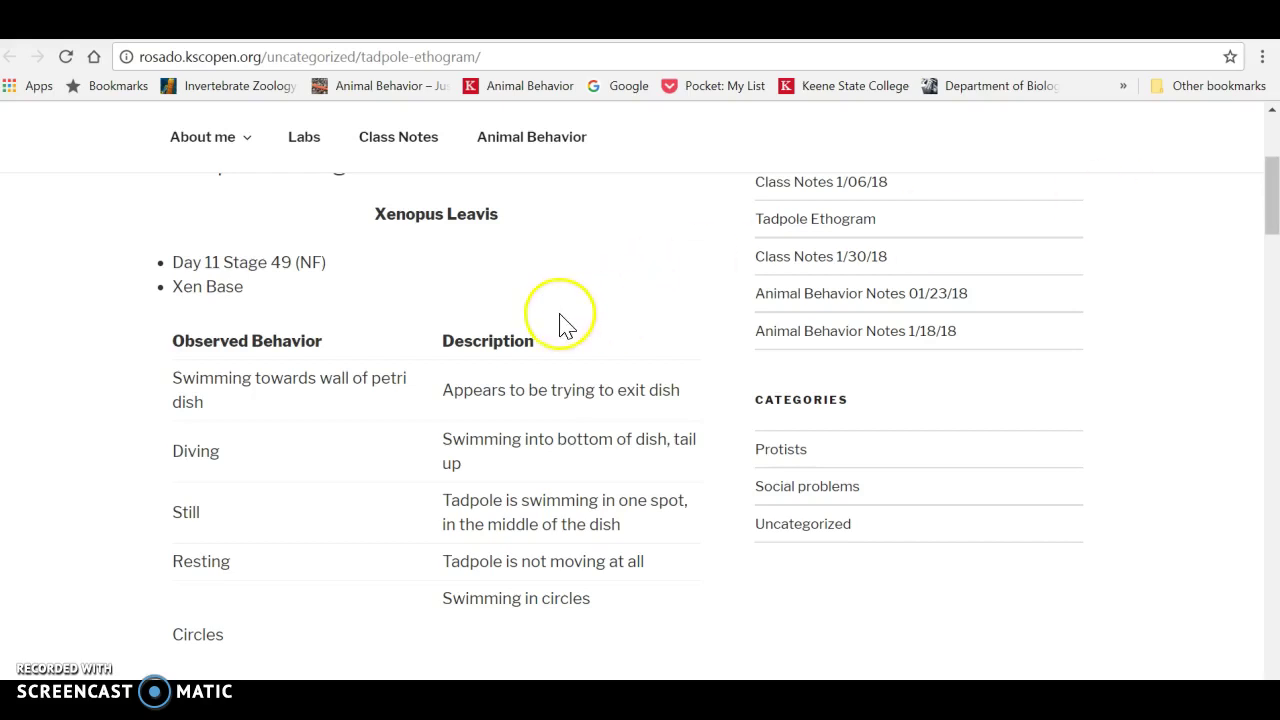
Step: Turn the Hypothesis extension off and back on from the Chrome menu, then open its sidebar
{"action": "scroll", "coordinate": [534, 342], "scroll_direction": "up", "scroll_amount": 1}
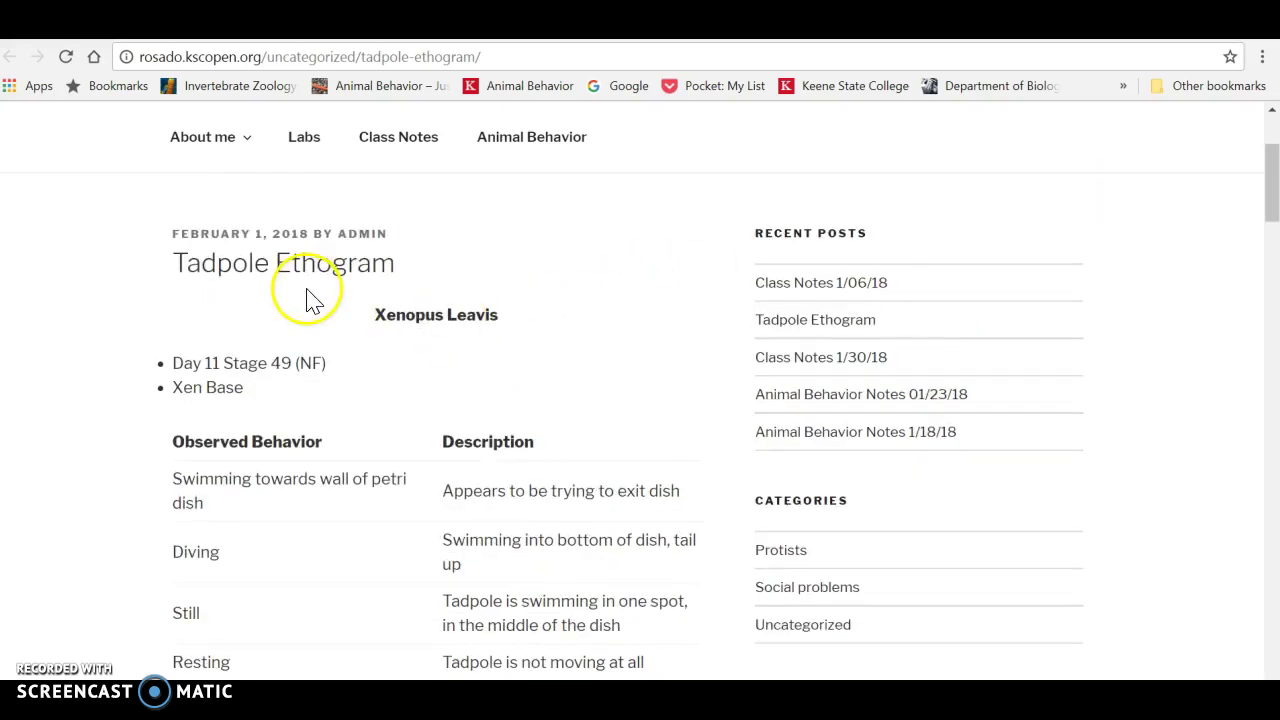
{"action": "scroll", "coordinate": [222, 290], "scroll_direction": "down", "scroll_amount": 1}
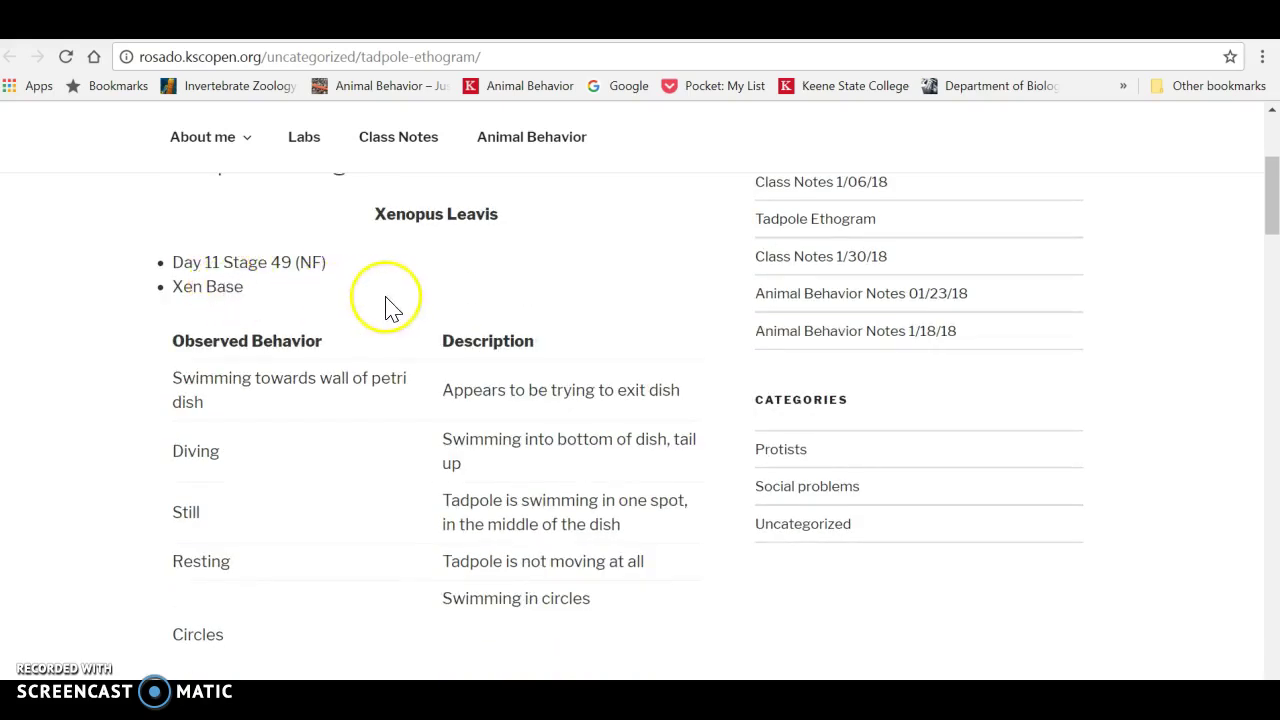
{"action": "scroll", "coordinate": [548, 360], "scroll_direction": "down", "scroll_amount": 2}
{"action": "scroll", "coordinate": [548, 360], "scroll_direction": "up", "scroll_amount": 1}
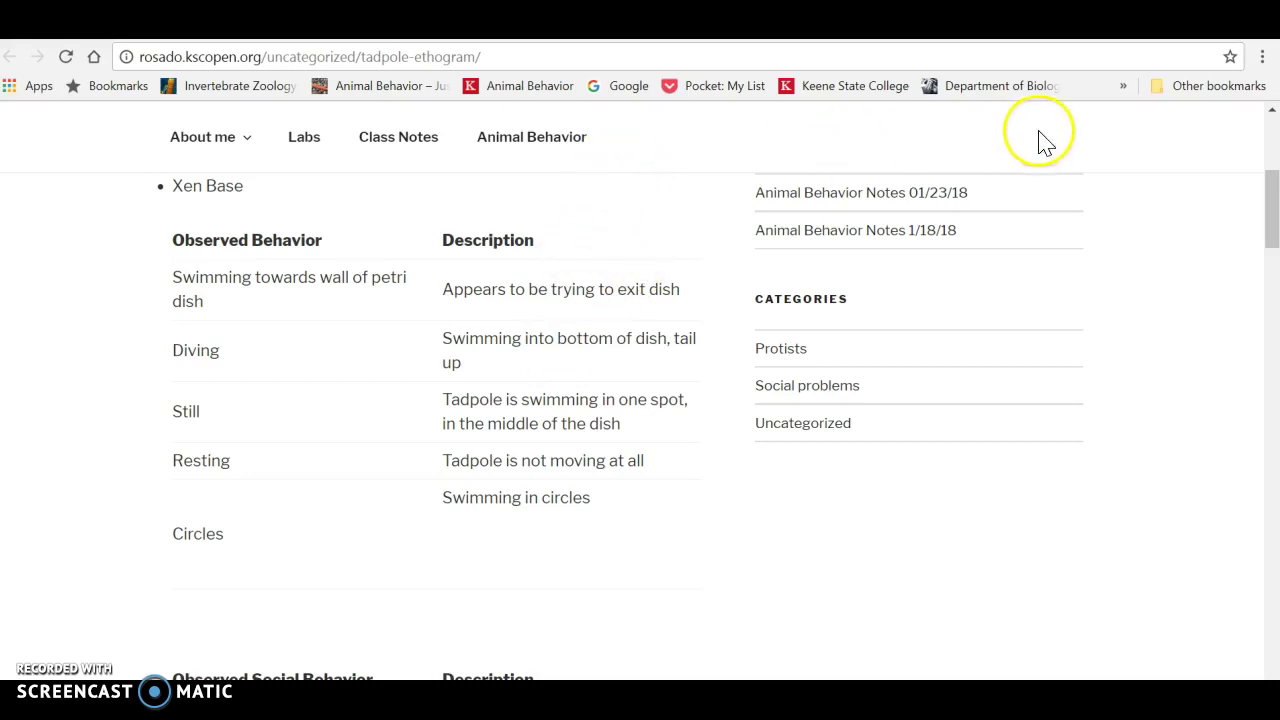
{"action": "left_click", "coordinate": [1262, 57]}
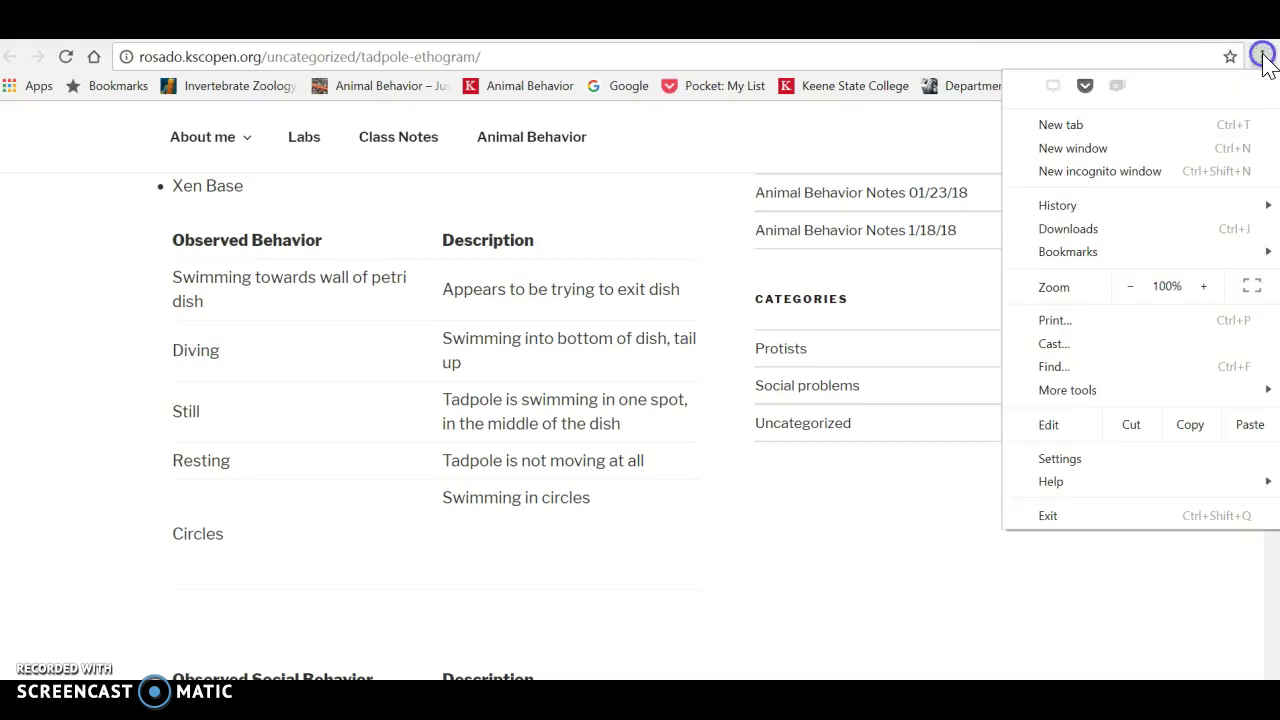
{"action": "left_click", "coordinate": [1053, 88]}
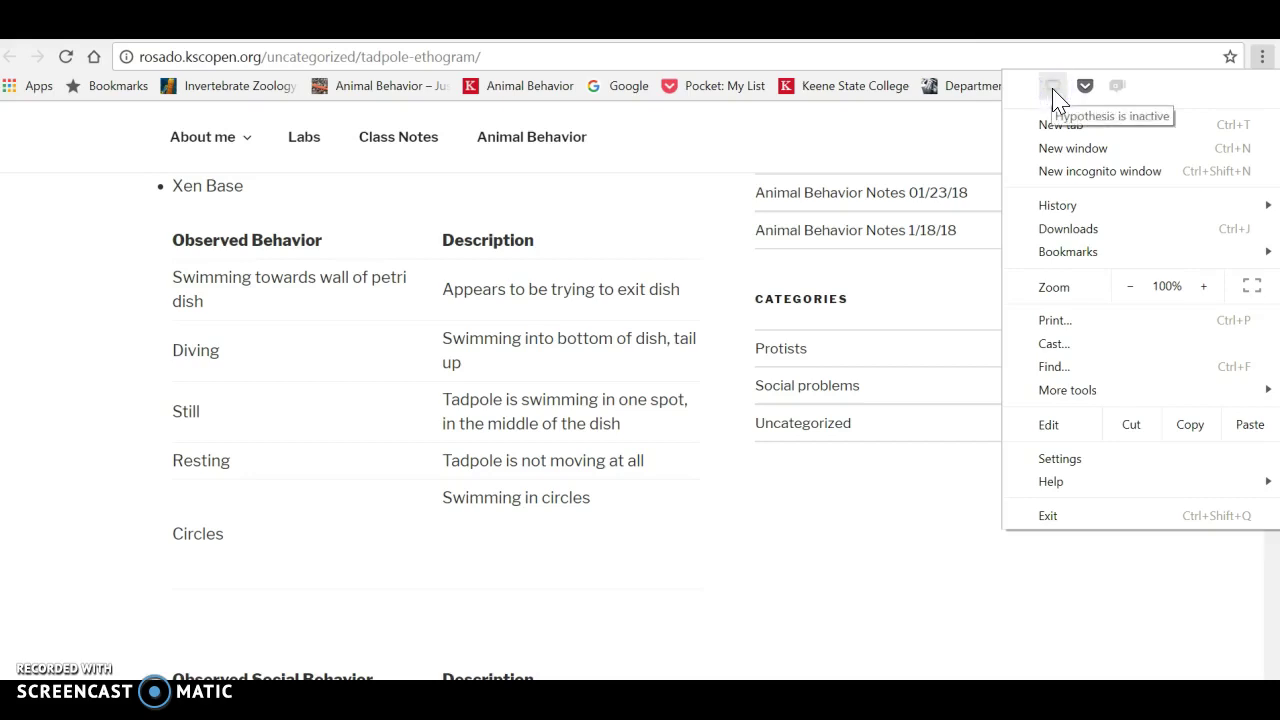
{"action": "left_click", "coordinate": [1053, 88]}
{"action": "left_click", "coordinate": [964, 138]}
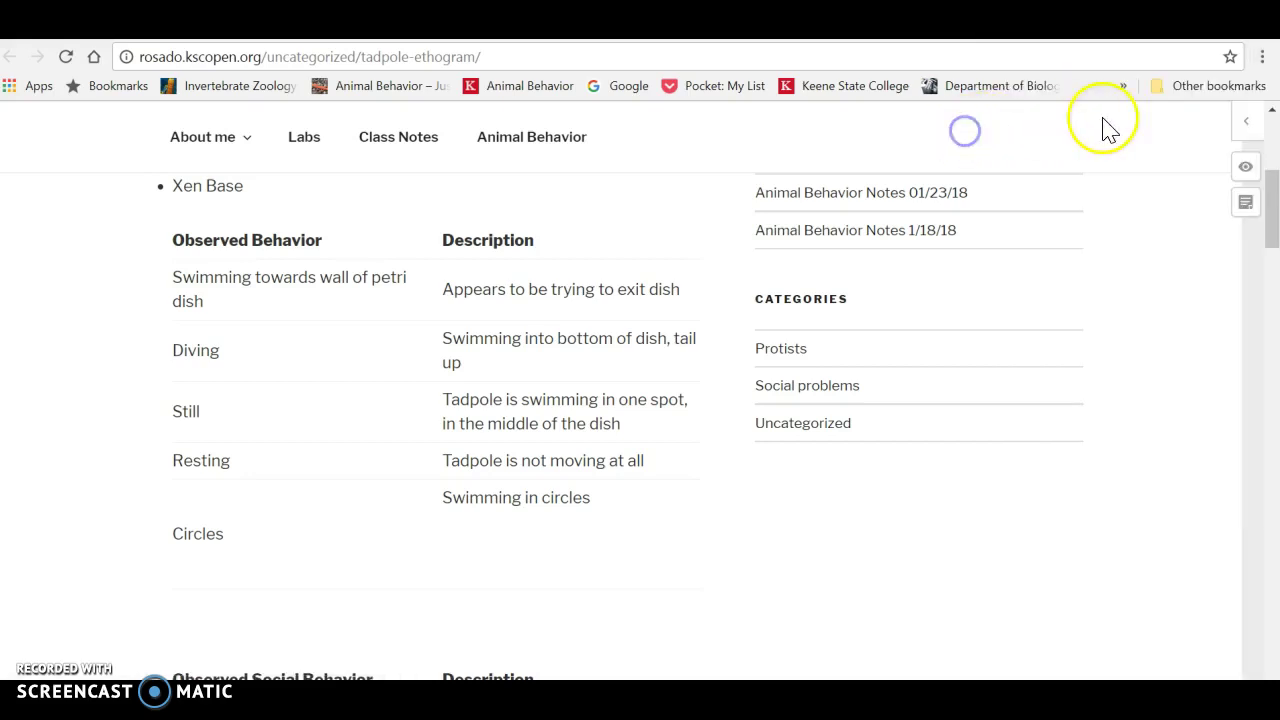
{"action": "left_click", "coordinate": [1243, 124]}
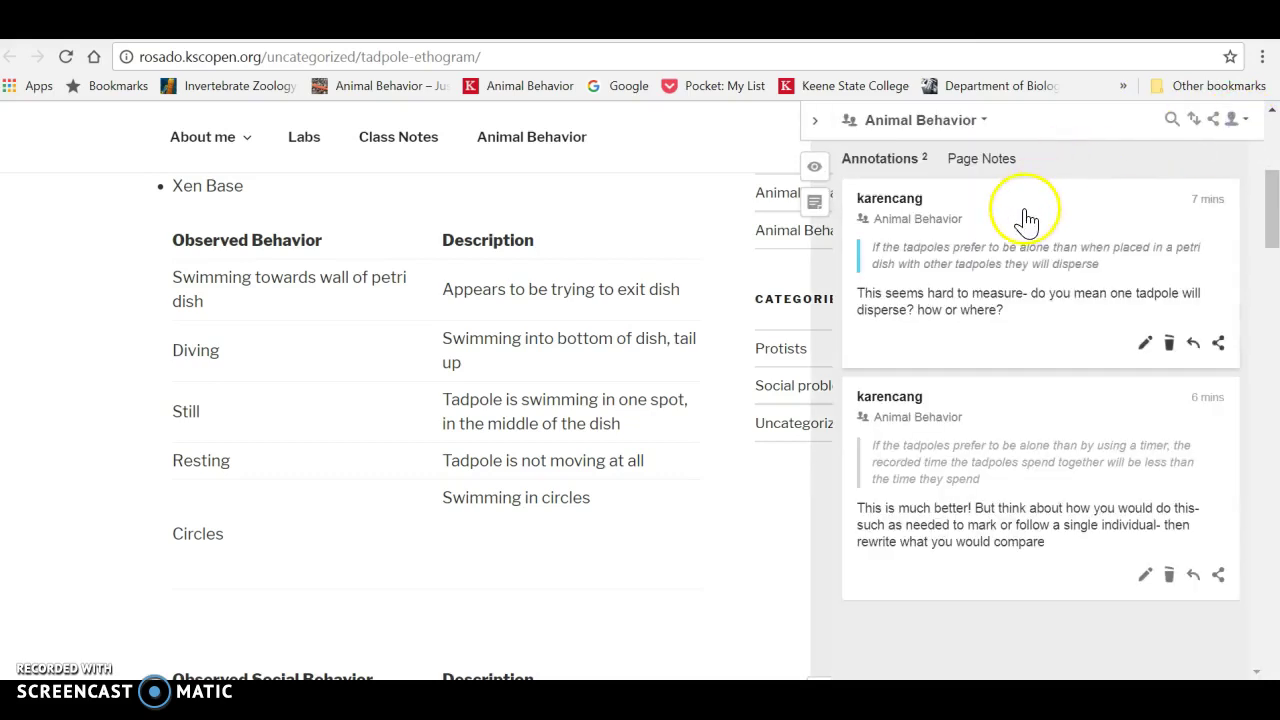
Step: Toggle Hypothesis off and on again and reopen the sidebar with the two Animal Behavior notes
{"action": "scroll", "coordinate": [1043, 329], "scroll_direction": "down", "scroll_amount": 2}
{"action": "scroll", "coordinate": [1043, 314], "scroll_direction": "up", "scroll_amount": 1}
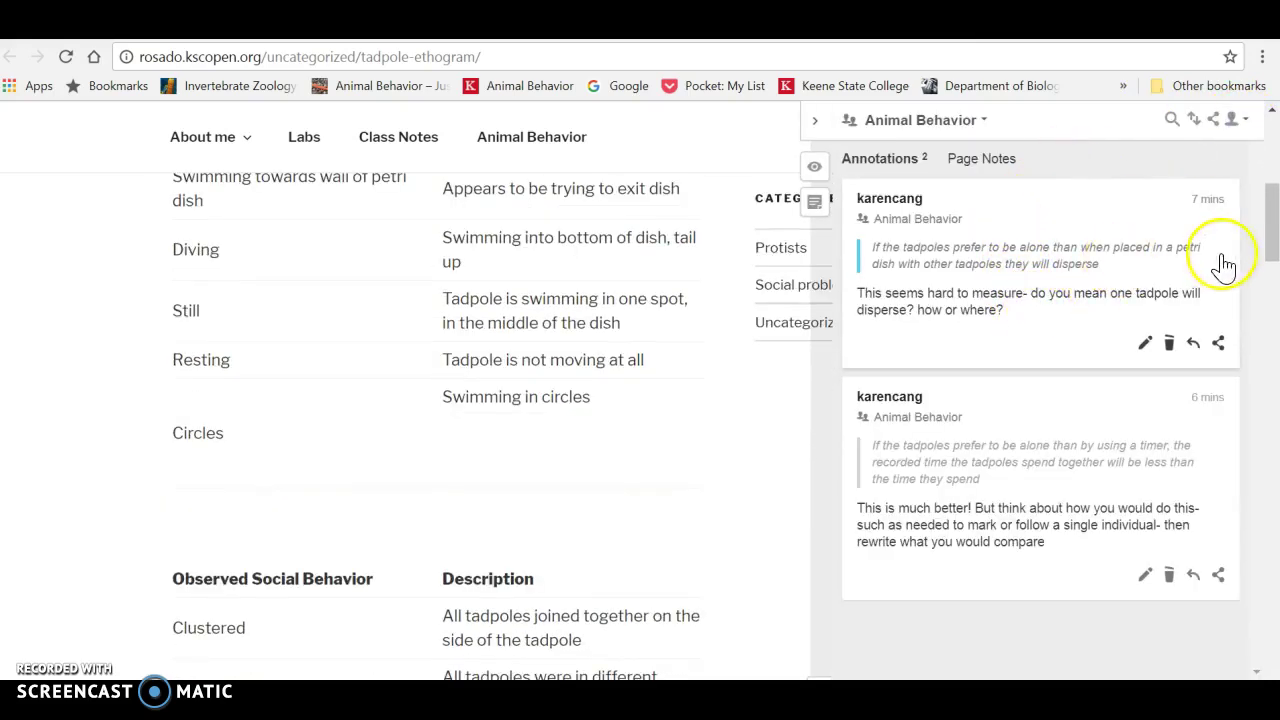
{"action": "left_click_drag", "start_coordinate": [1270, 240], "coordinate": [1256, 197]}
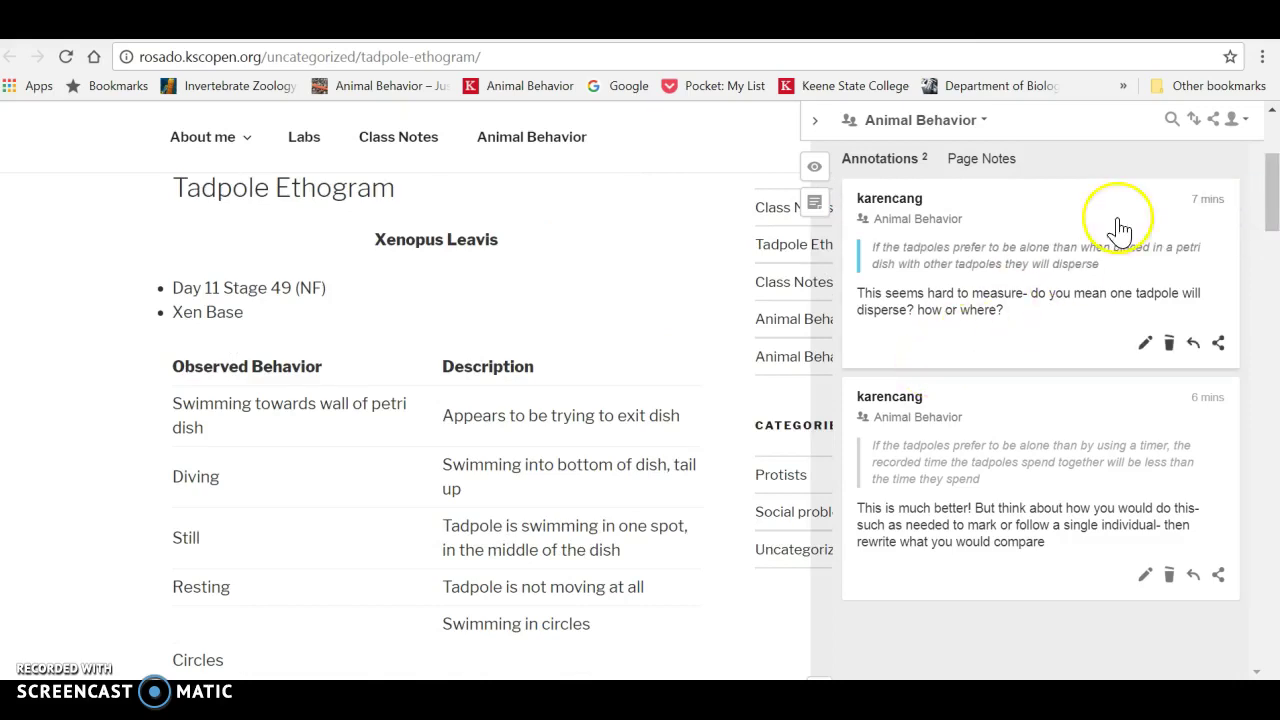
{"action": "left_click", "coordinate": [1262, 57]}
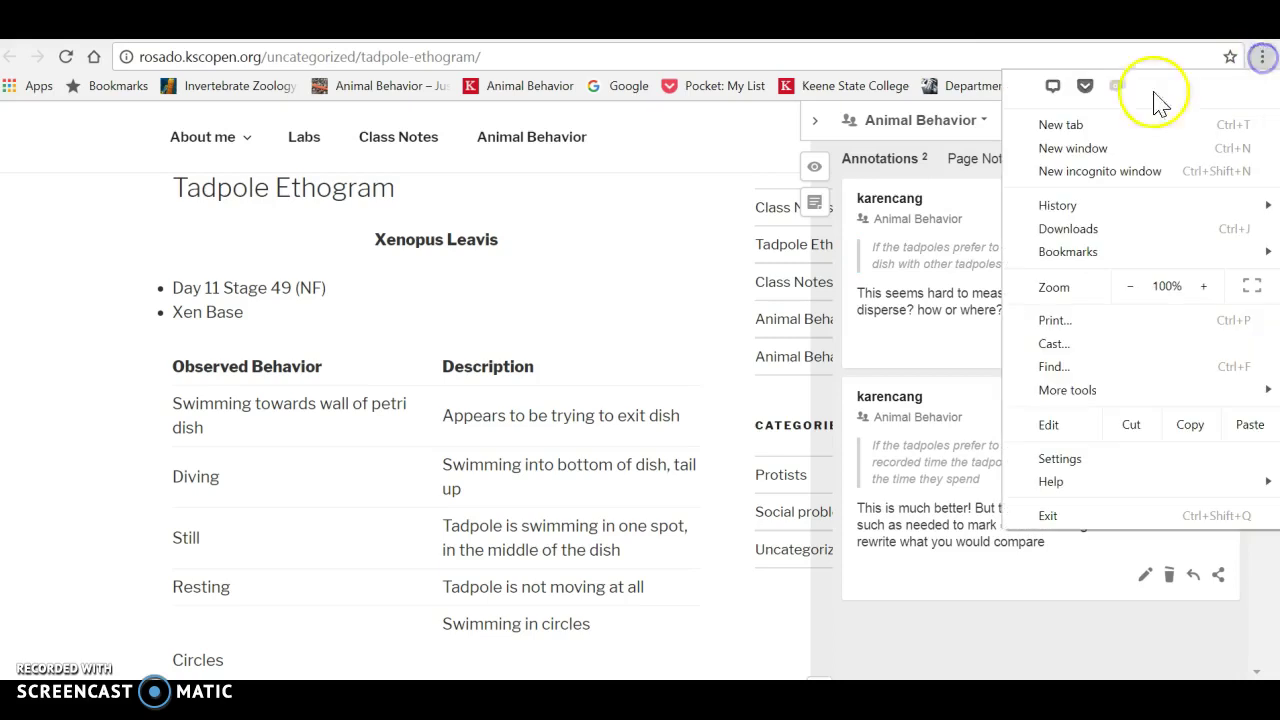
{"action": "left_click", "coordinate": [1056, 97]}
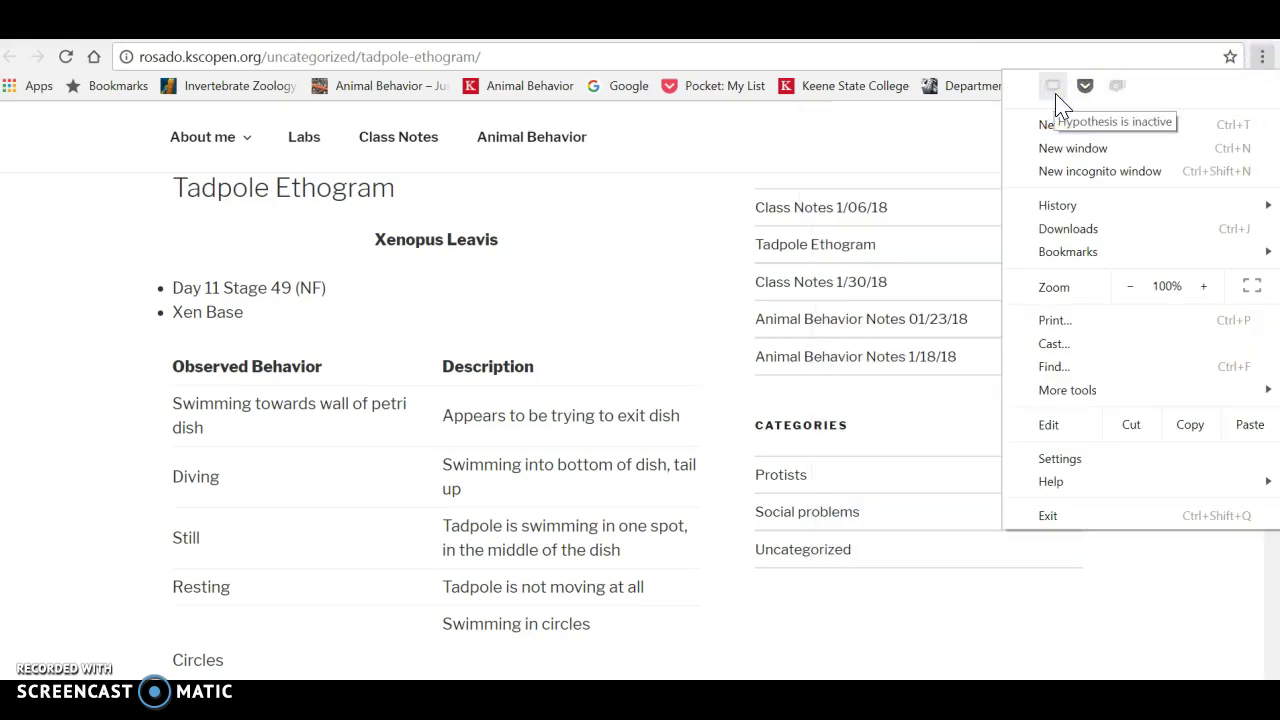
{"action": "left_click", "coordinate": [962, 128]}
{"action": "left_click", "coordinate": [1232, 126]}
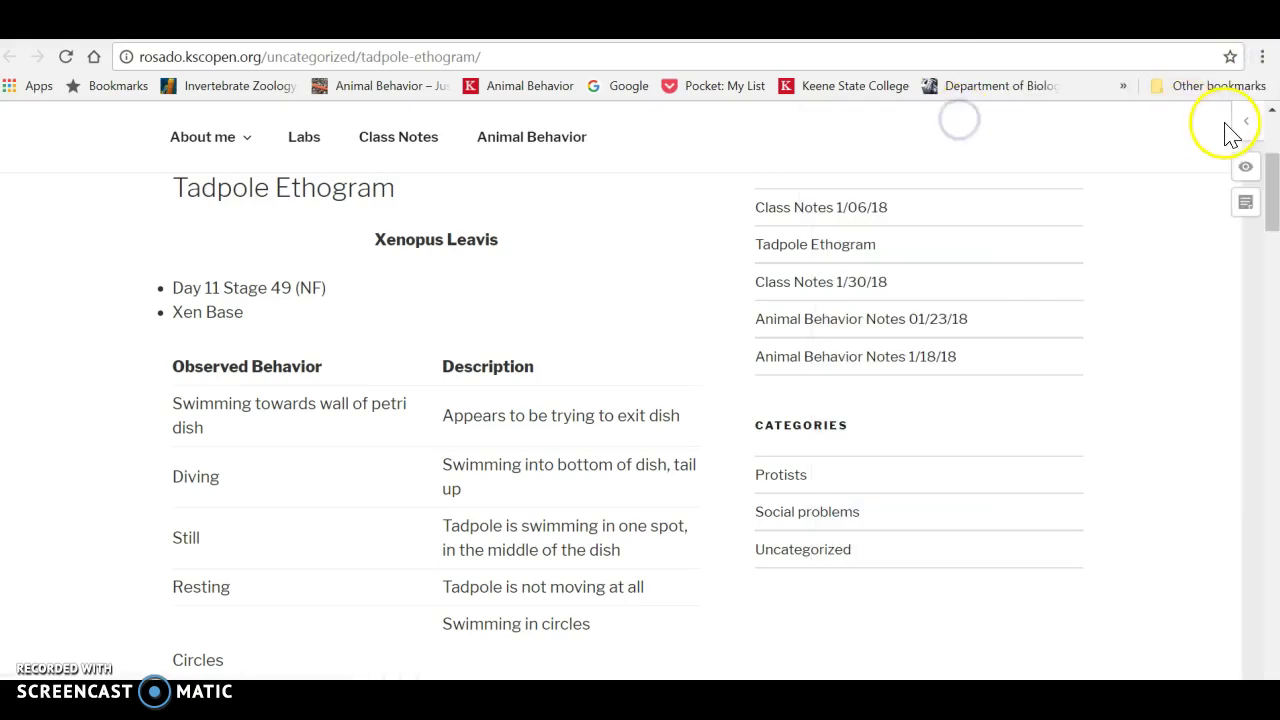
{"action": "left_click", "coordinate": [1242, 128]}
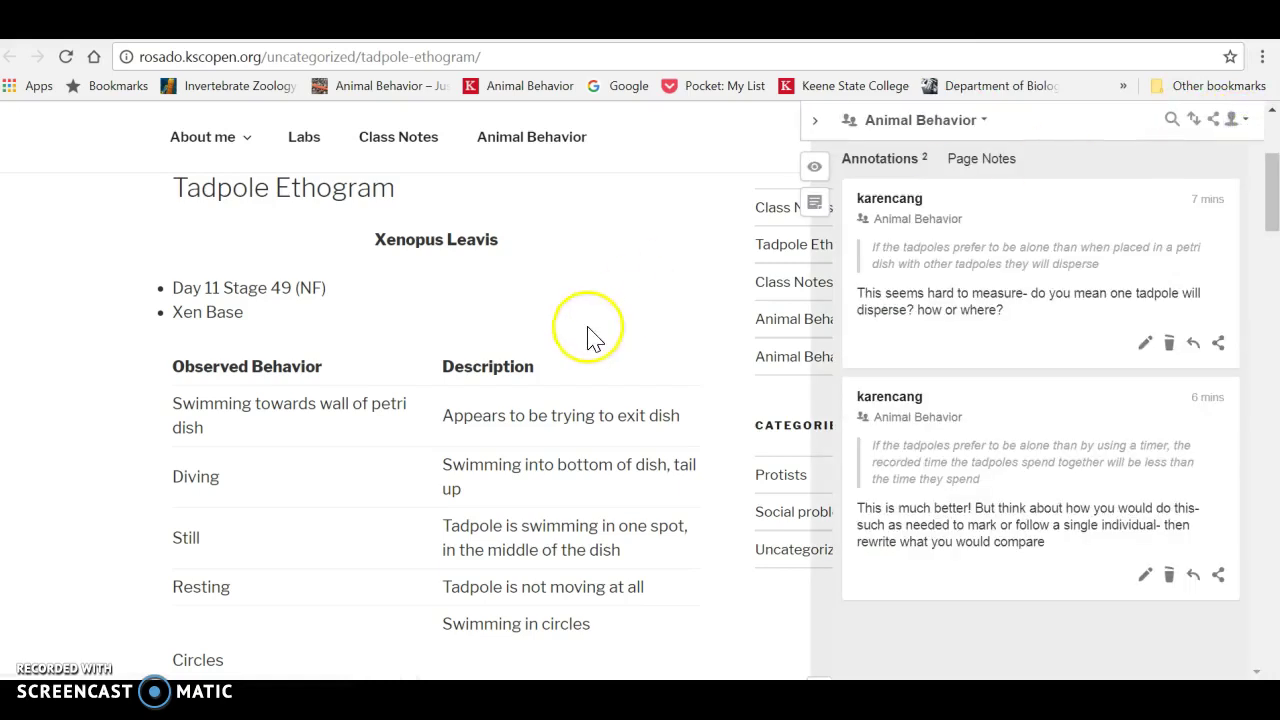
Step: Jump to the prediction quoted by the first annotation, collapsing and re-expanding the sidebar
{"action": "left_click", "coordinate": [951, 283]}
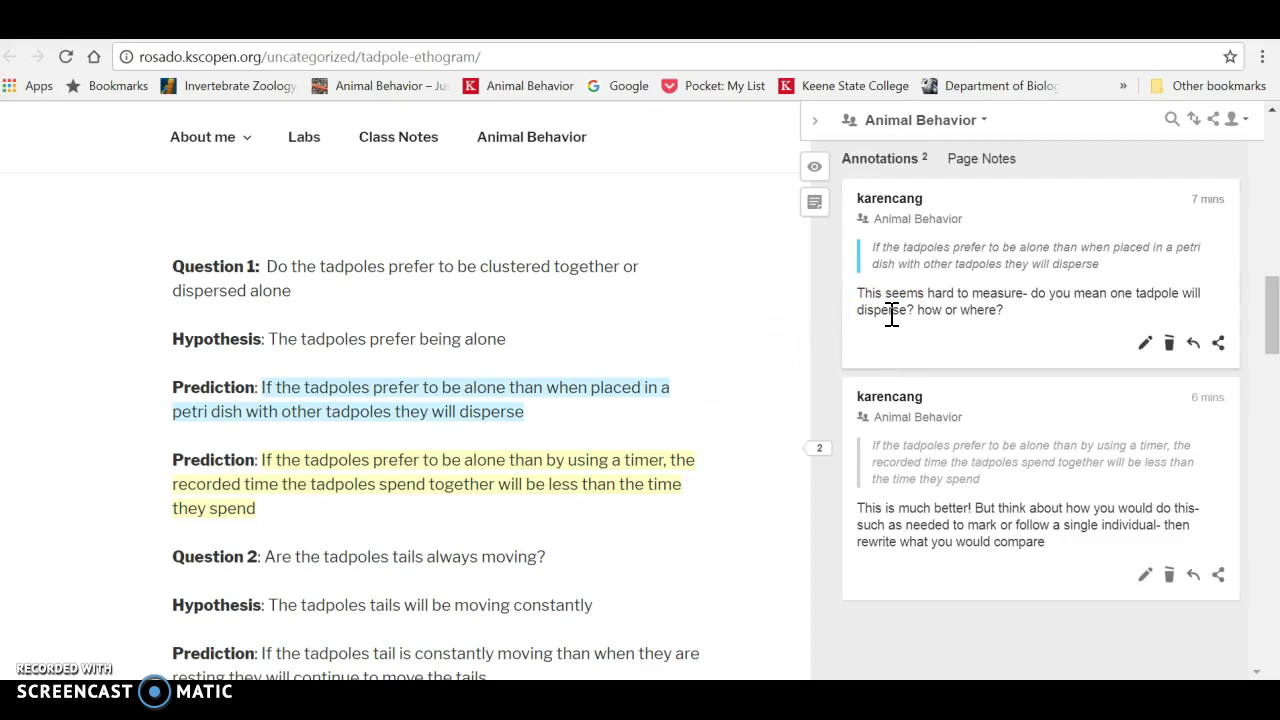
{"action": "left_click", "coordinate": [570, 485]}
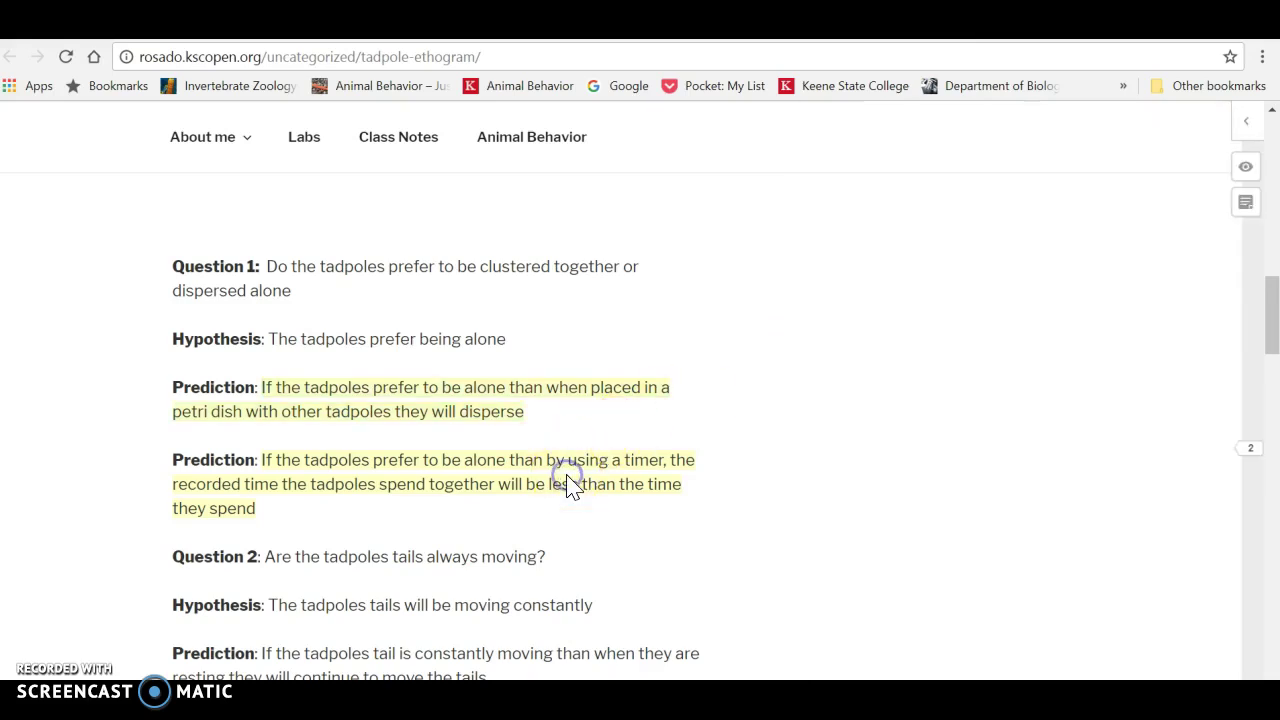
{"action": "left_click", "coordinate": [1246, 121]}
Step: Locate the second annotation's quoted prediction, then hide and re-show the page highlights
{"action": "left_click", "coordinate": [948, 460]}
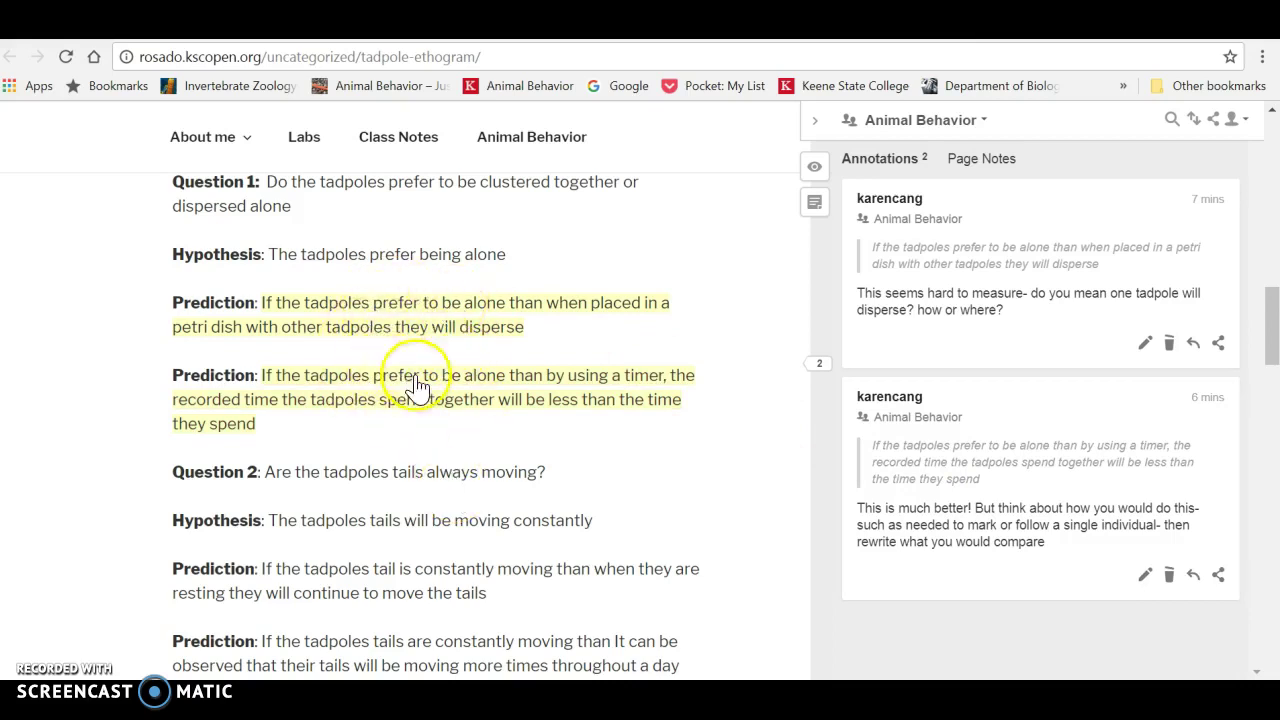
{"action": "left_click", "coordinate": [814, 168]}
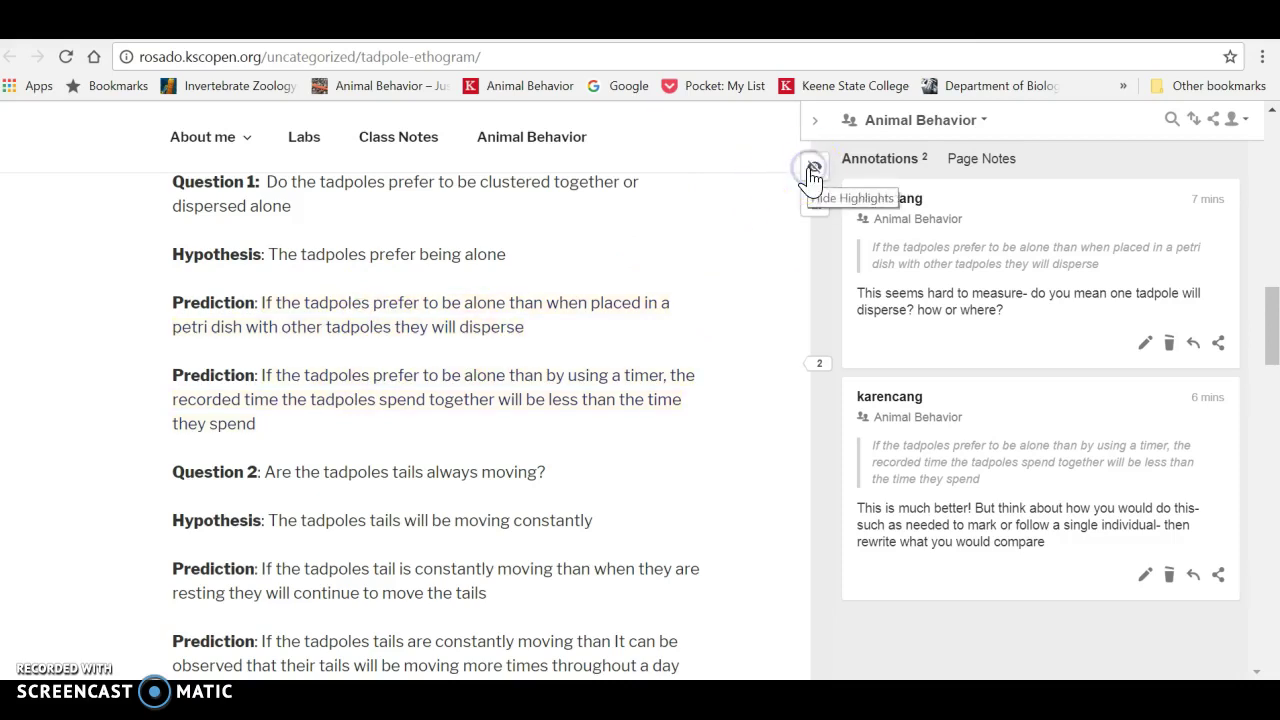
{"action": "left_click", "coordinate": [810, 170]}
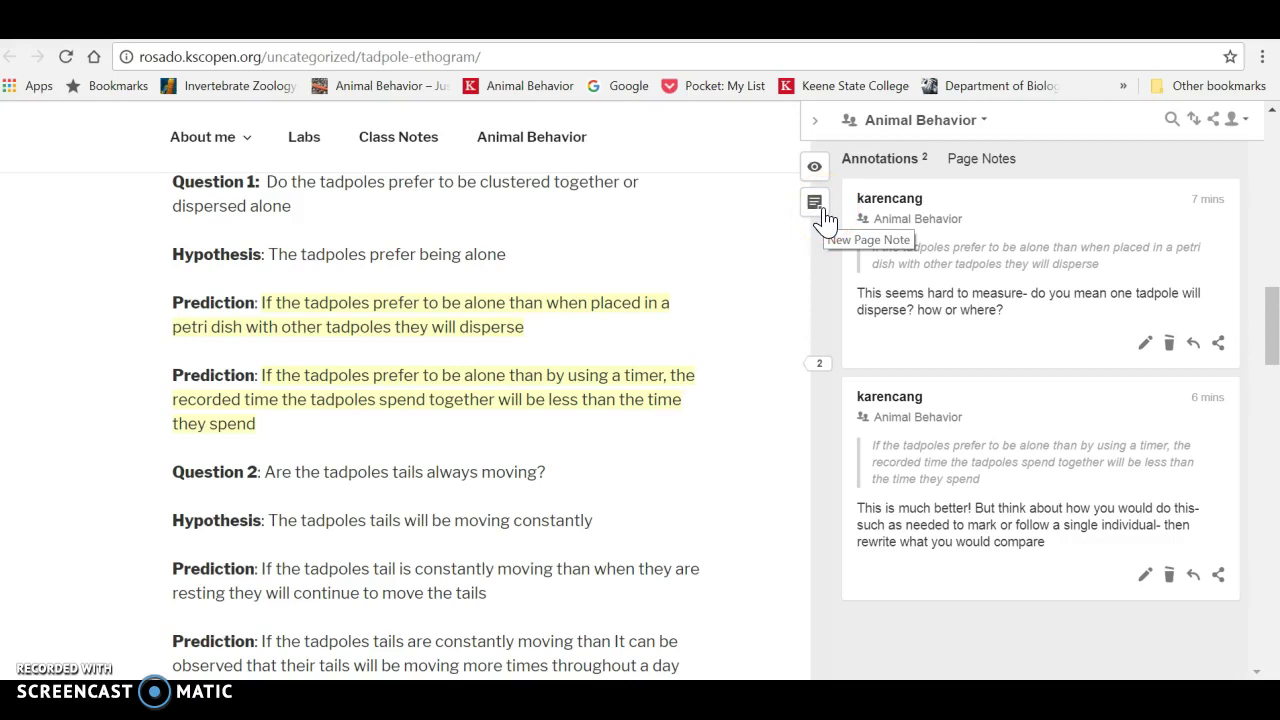
{"action": "left_click", "coordinate": [891, 165]}
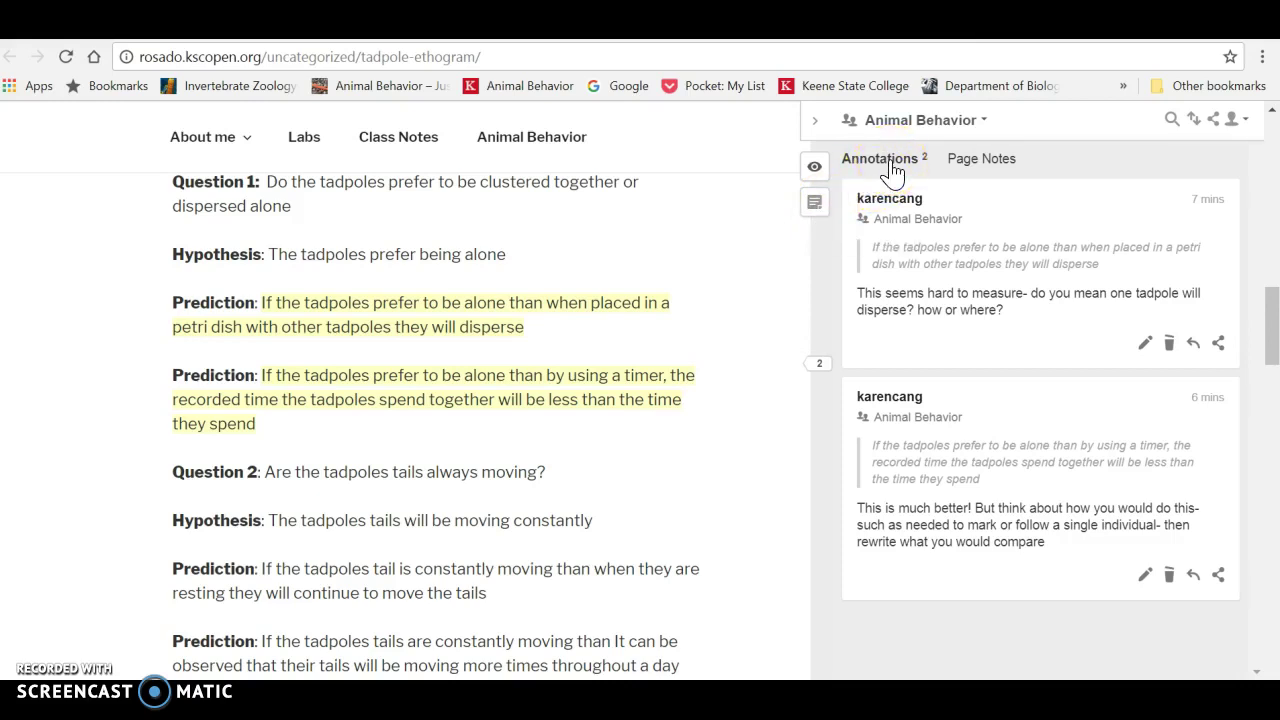
{"action": "left_click", "coordinate": [980, 120]}
{"action": "left_click", "coordinate": [928, 140]}
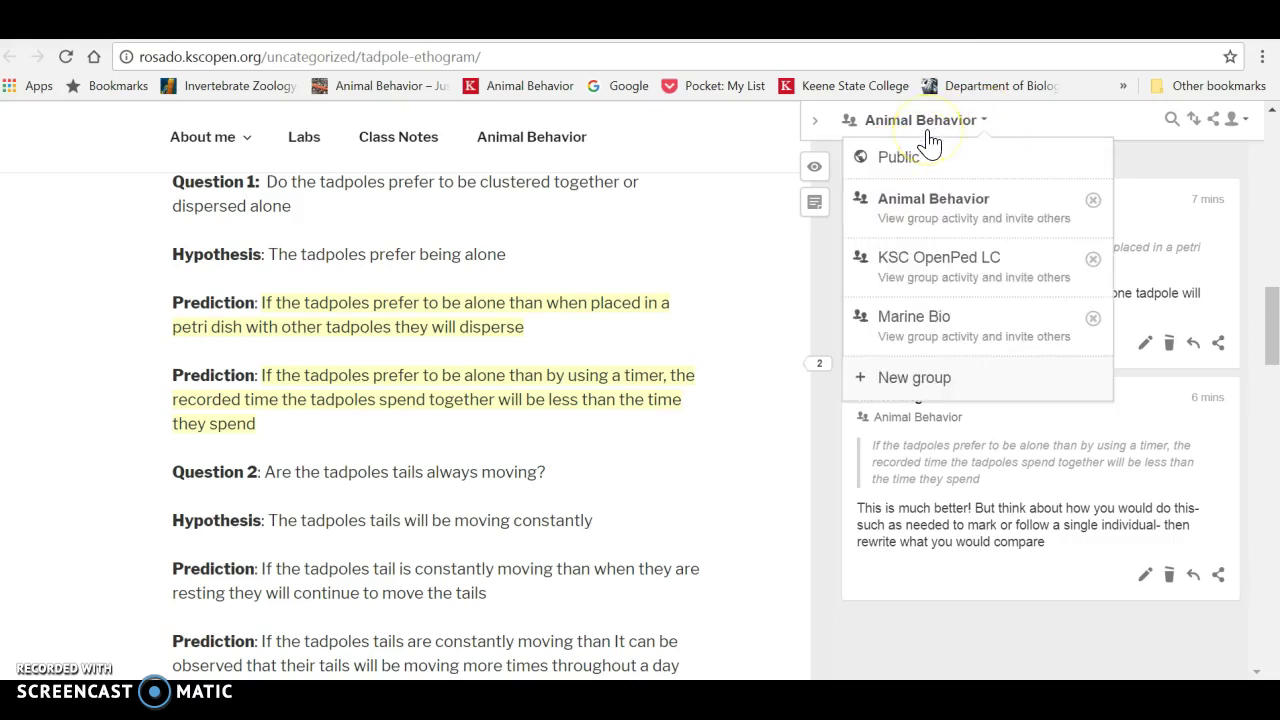
{"action": "left_click", "coordinate": [998, 165]}
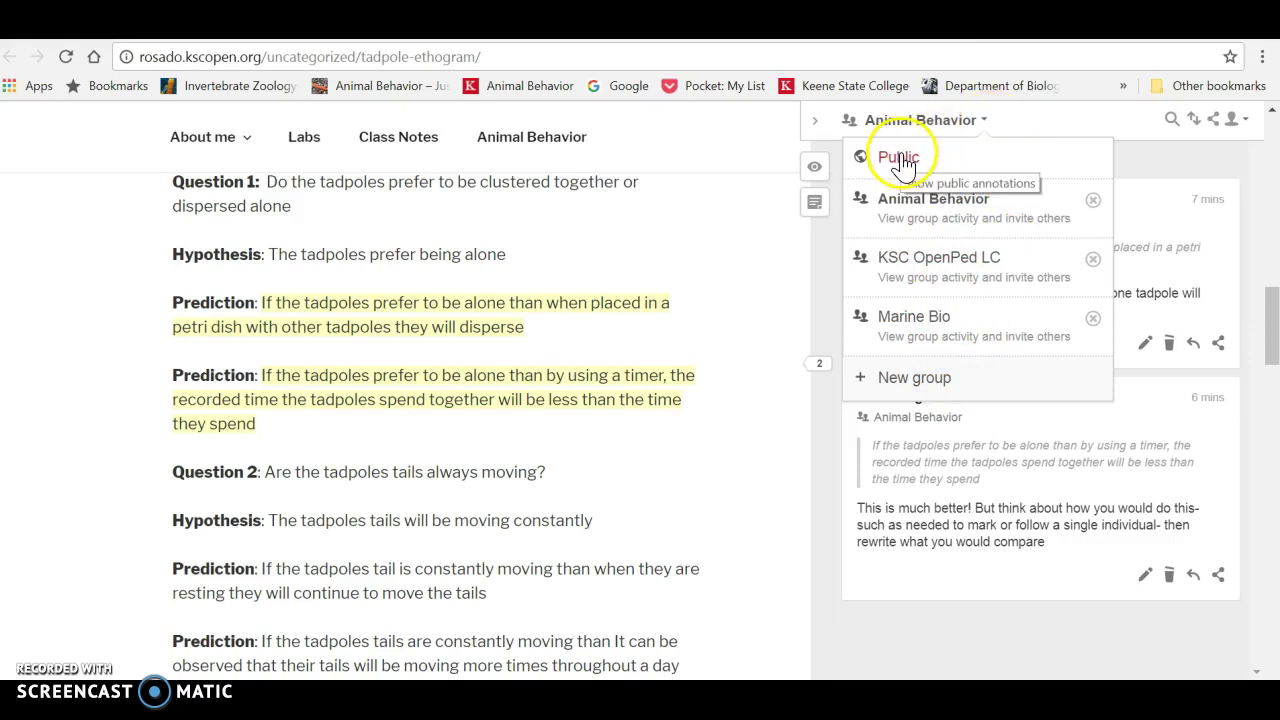
{"action": "left_click", "coordinate": [990, 119]}
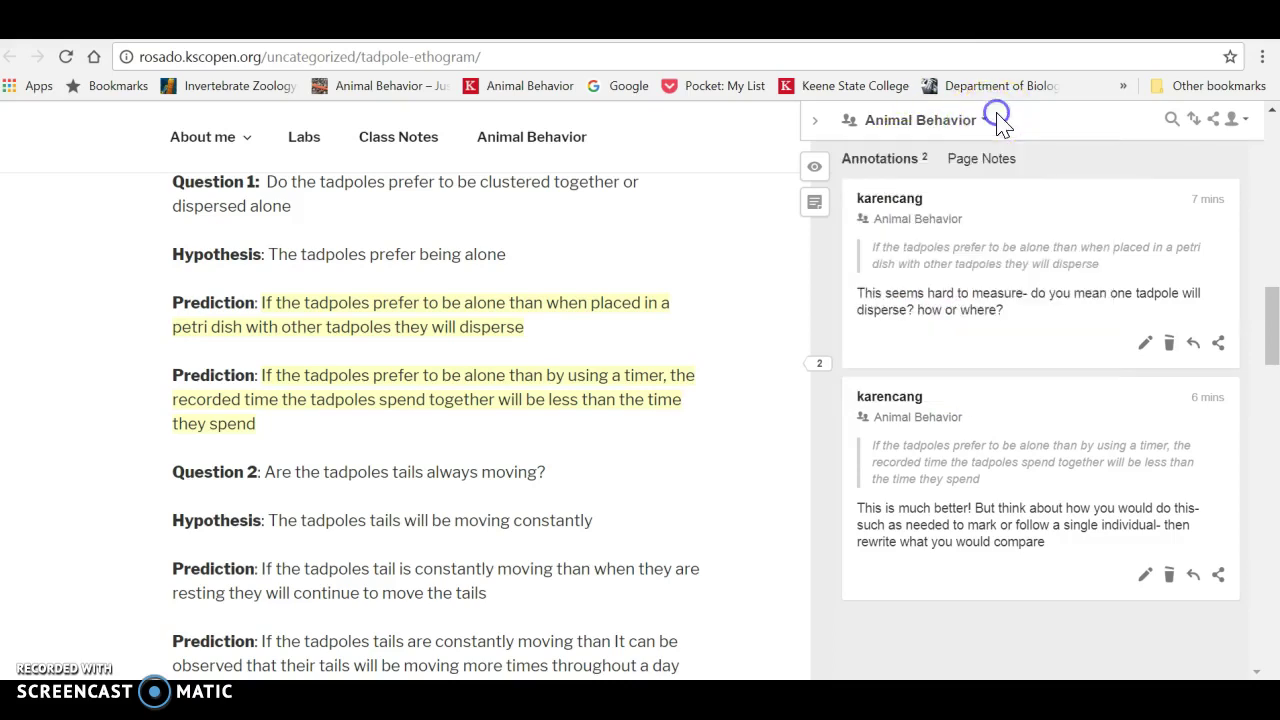
{"action": "left_click", "coordinate": [984, 122]}
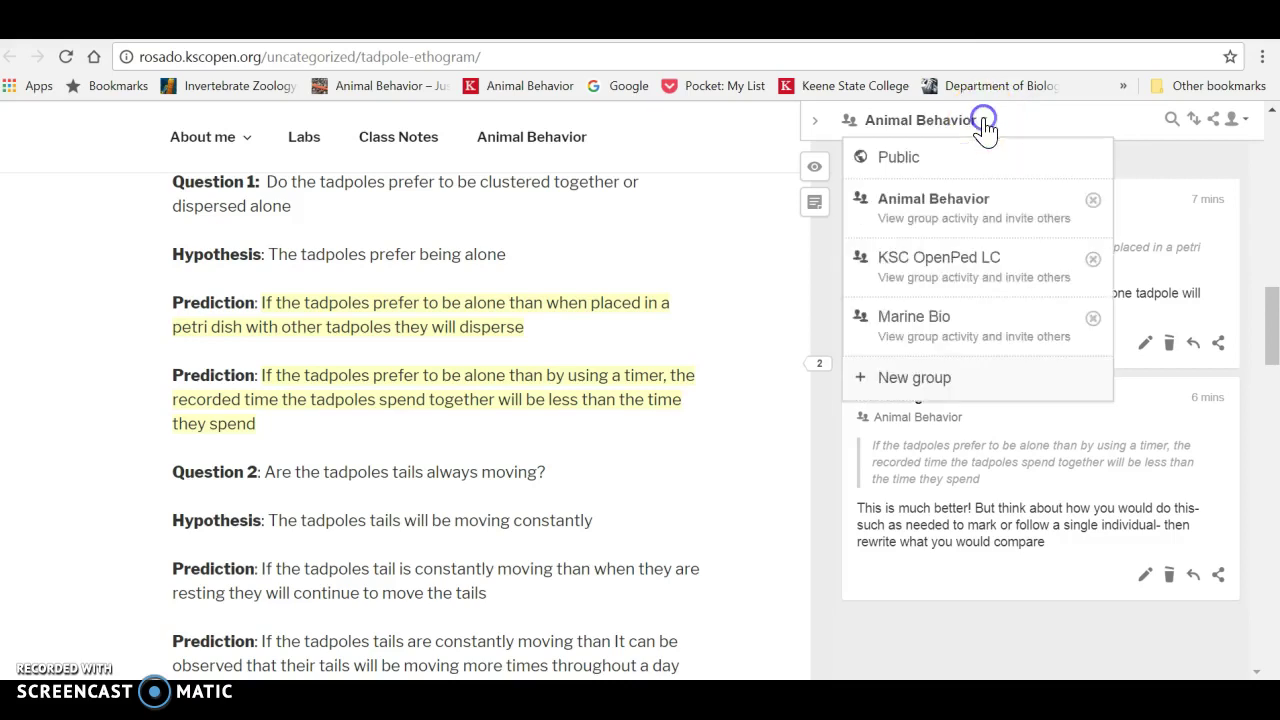
{"action": "left_click", "coordinate": [986, 125]}
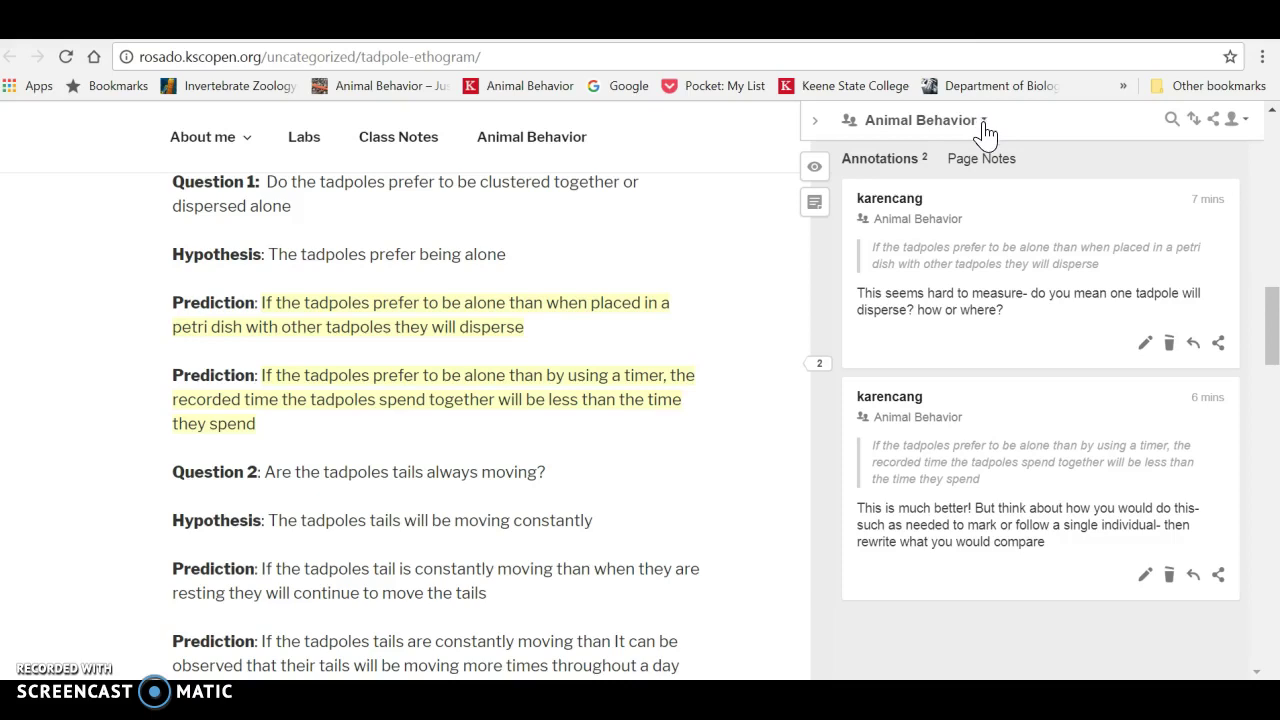
{"action": "left_click", "coordinate": [601, 427]}
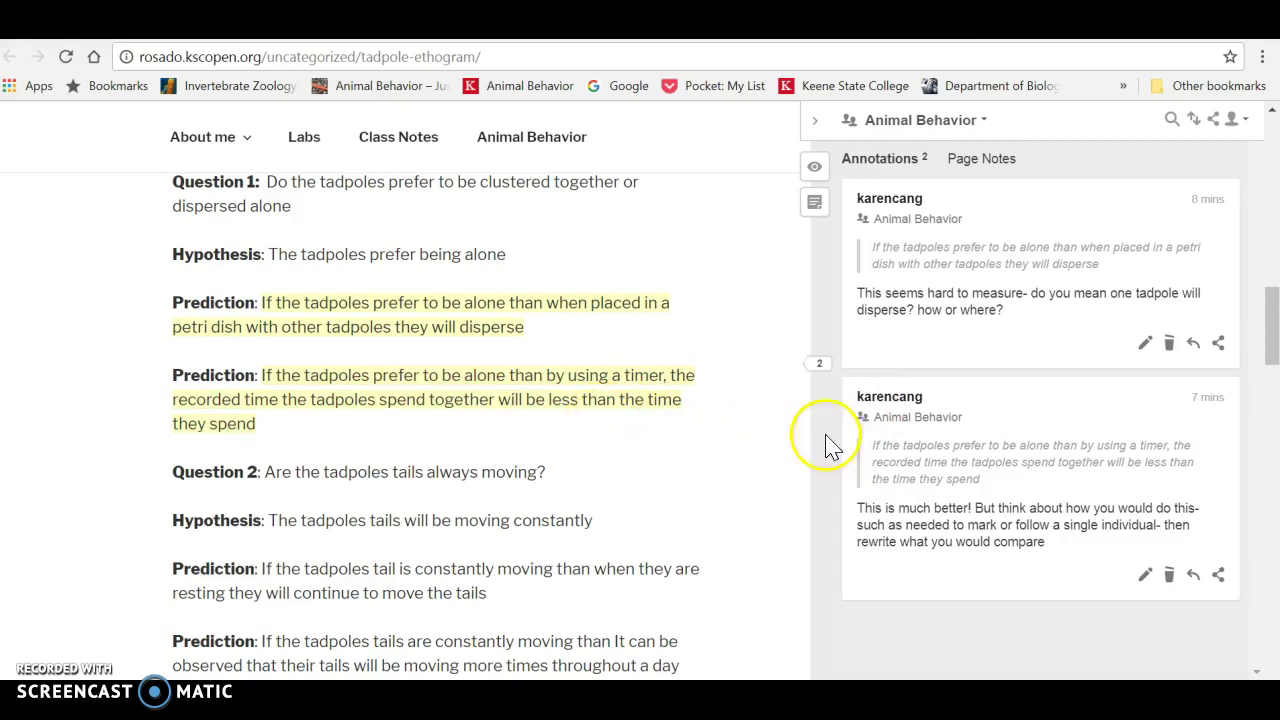
Step: Annotate the Question 2 tail-movement prediction with 'this prediction might be hard to measure' in Animal Behavior
{"action": "scroll", "coordinate": [957, 484], "scroll_direction": "down", "scroll_amount": 1}
{"action": "scroll", "coordinate": [957, 484], "scroll_direction": "up", "scroll_amount": 1}
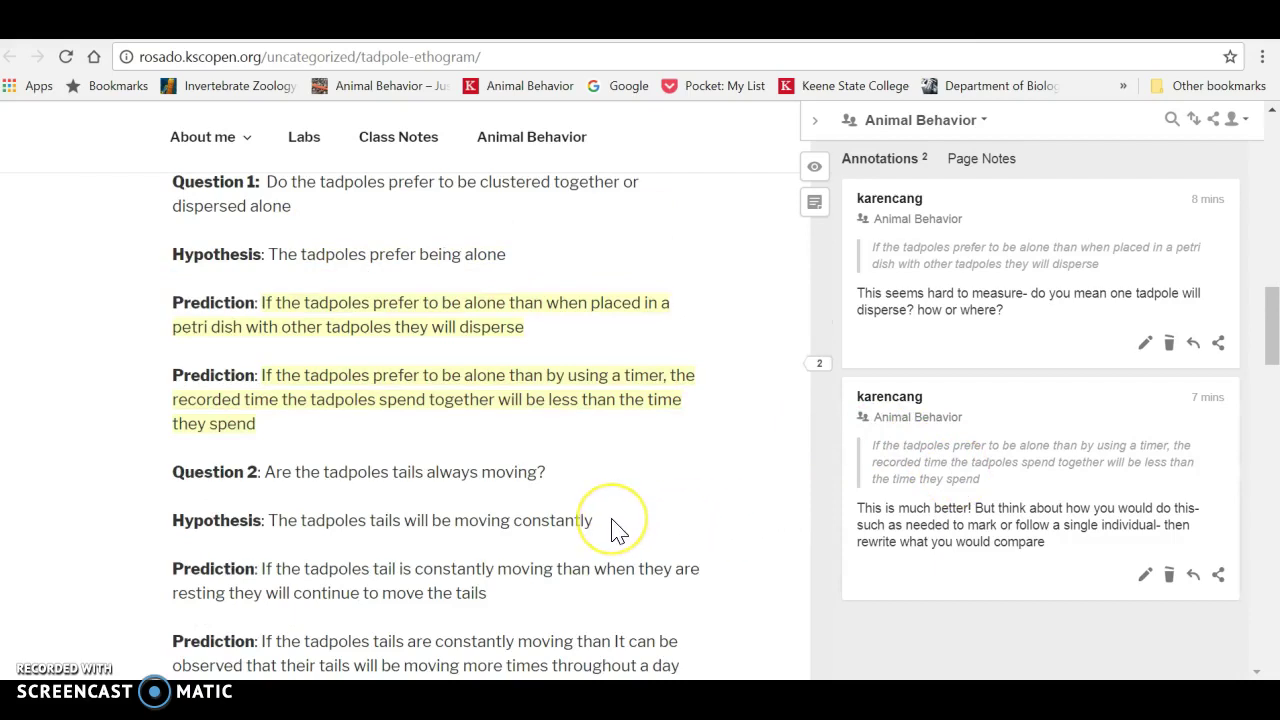
{"action": "left_click", "coordinate": [425, 570]}
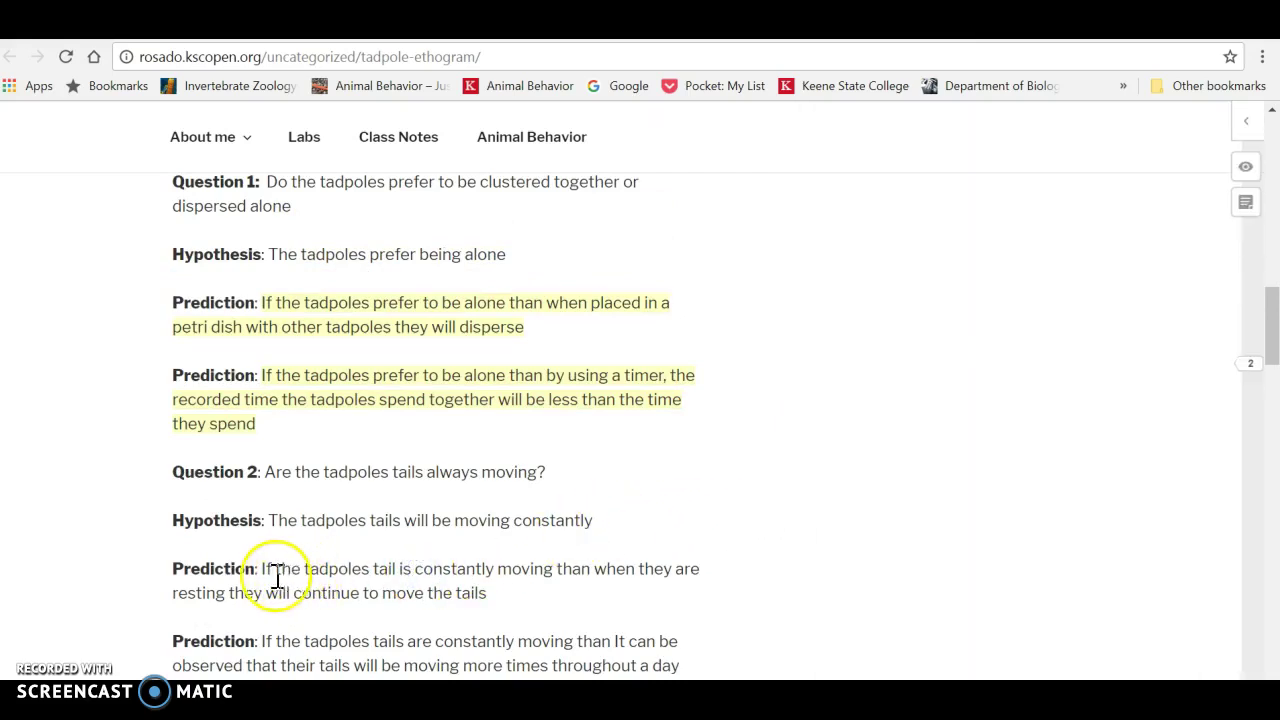
{"action": "left_click_drag", "start_coordinate": [262, 569], "coordinate": [502, 595]}
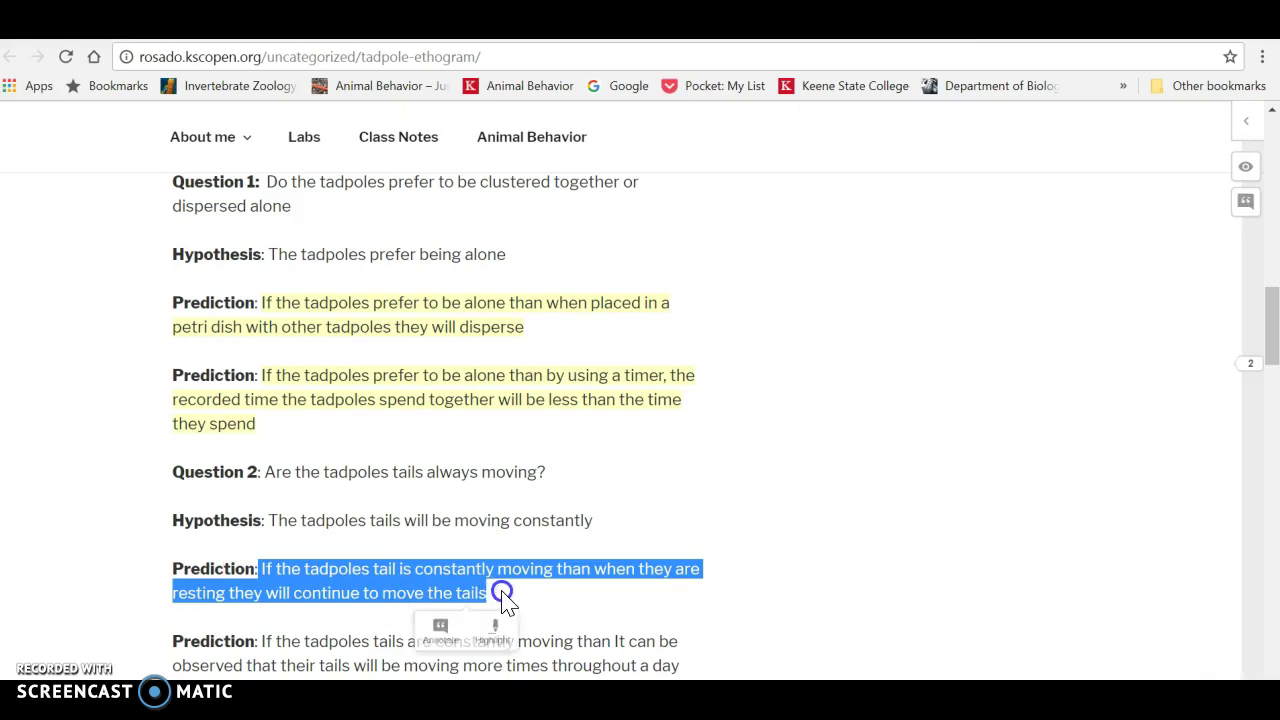
{"action": "left_click", "coordinate": [435, 643]}
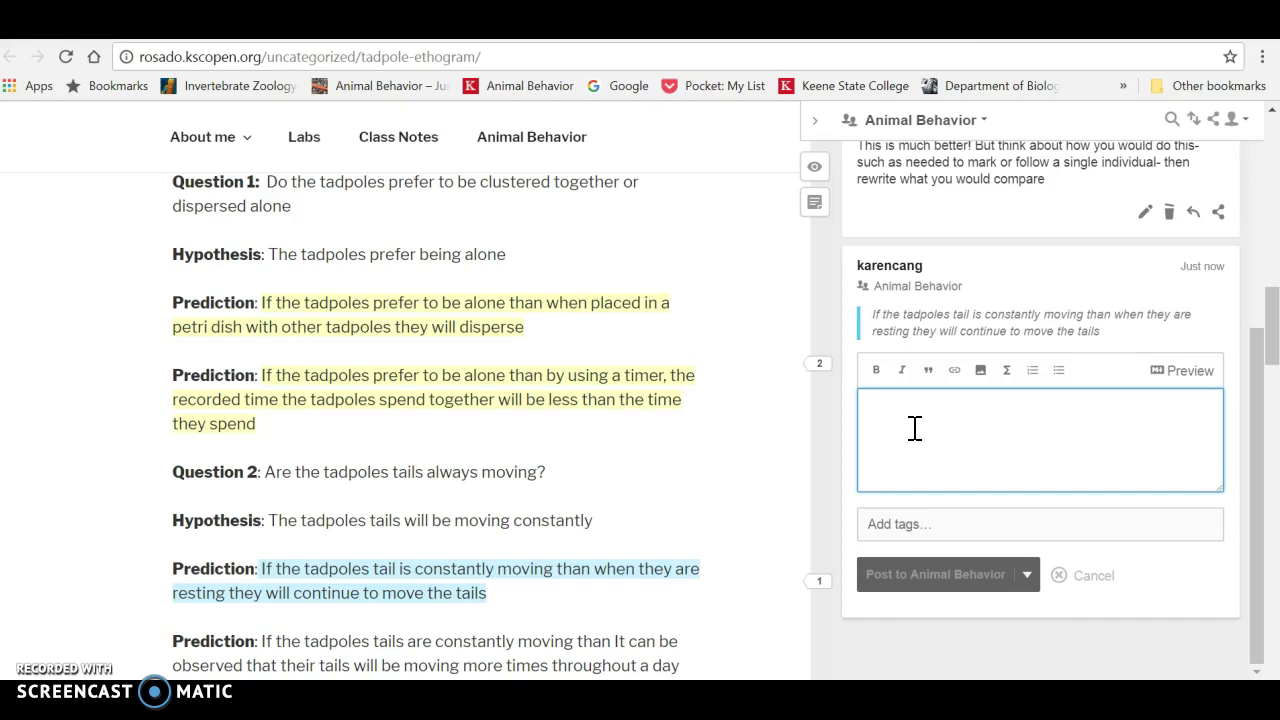
{"action": "type", "text": "this prediction might be hard to measure"}
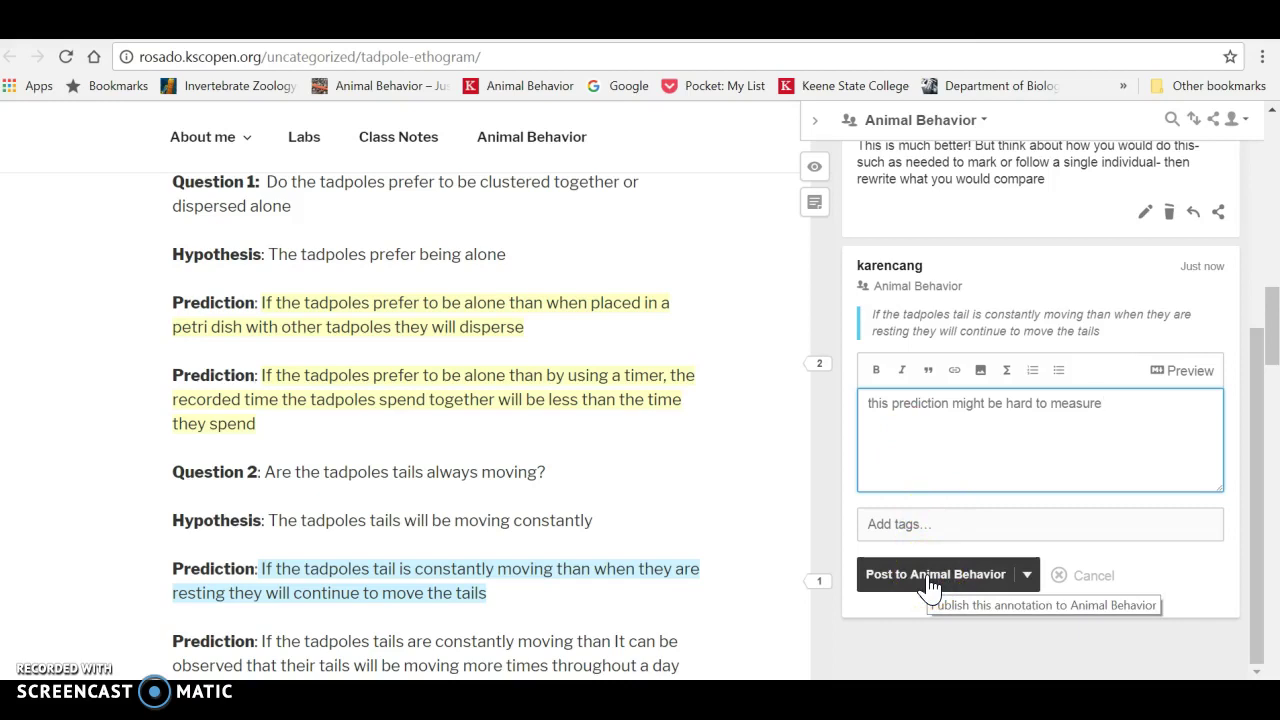
{"action": "left_click", "coordinate": [1085, 576]}
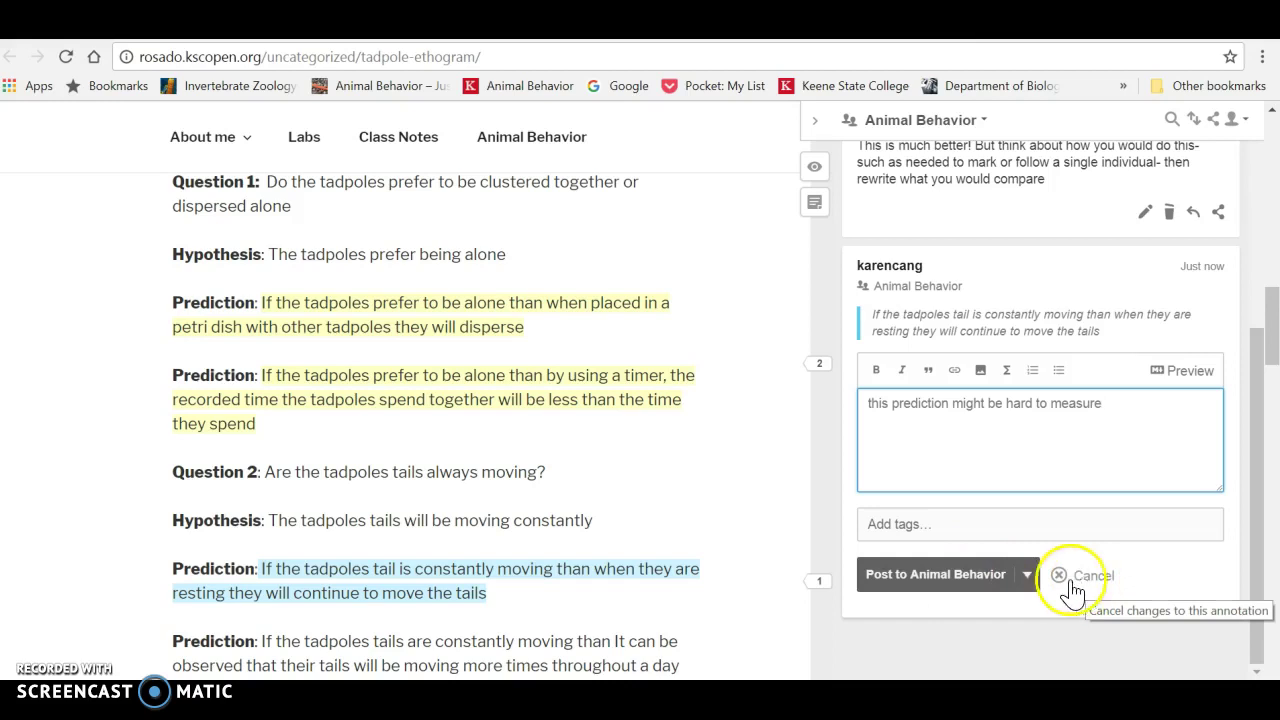
{"action": "left_click", "coordinate": [986, 578]}
Step: Locate the new tail-movement annotation and delete it, confirming the deletion
{"action": "scroll", "coordinate": [988, 588], "scroll_direction": "down", "scroll_amount": 3}
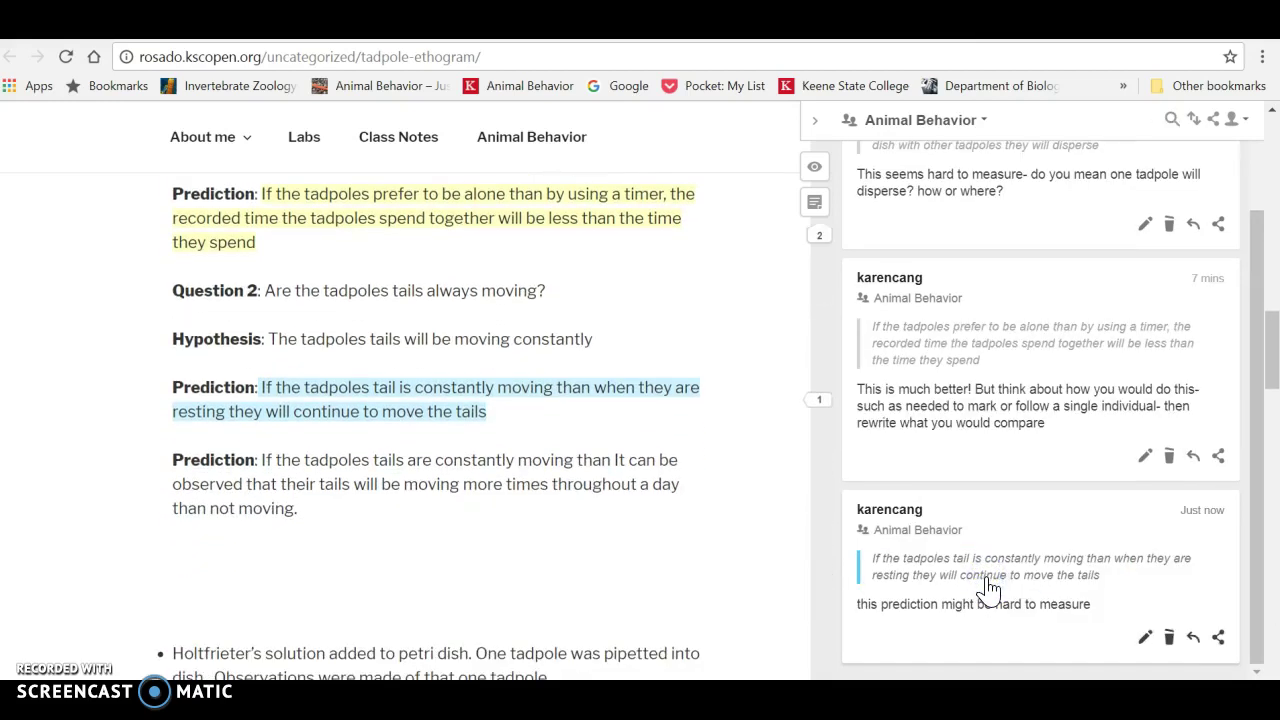
{"action": "left_click", "coordinate": [946, 578]}
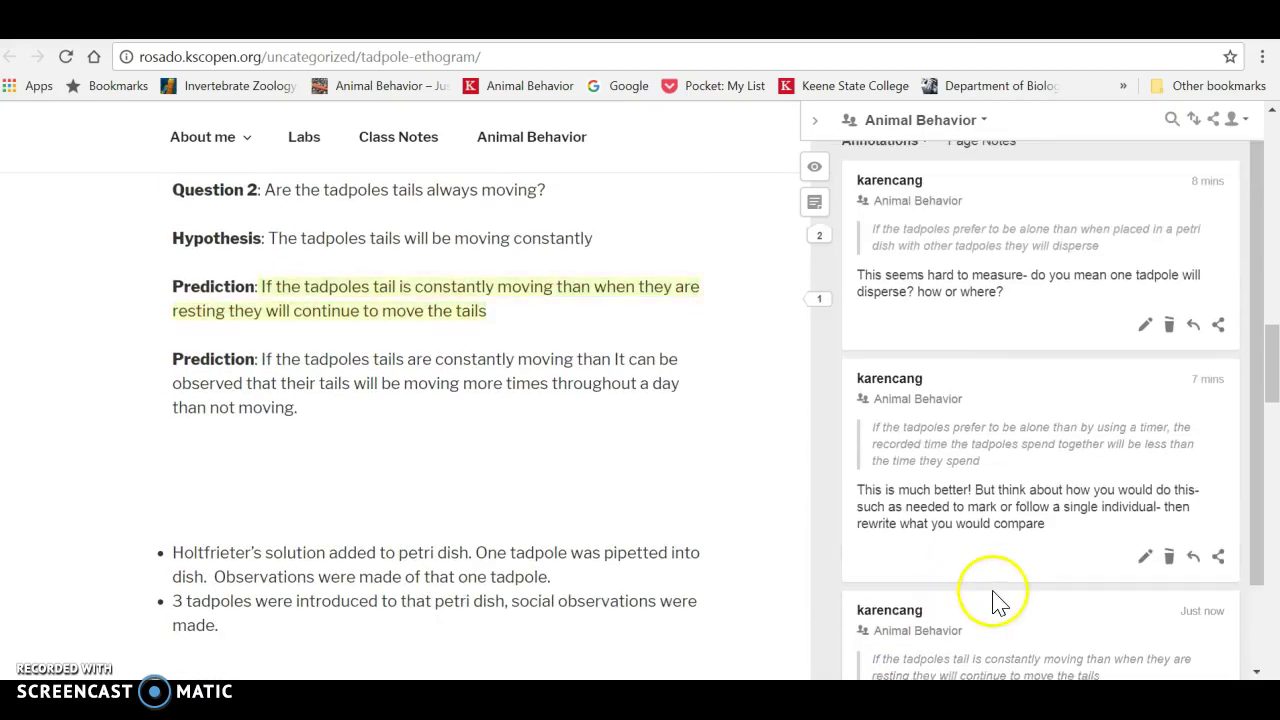
{"action": "left_click", "coordinate": [988, 600]}
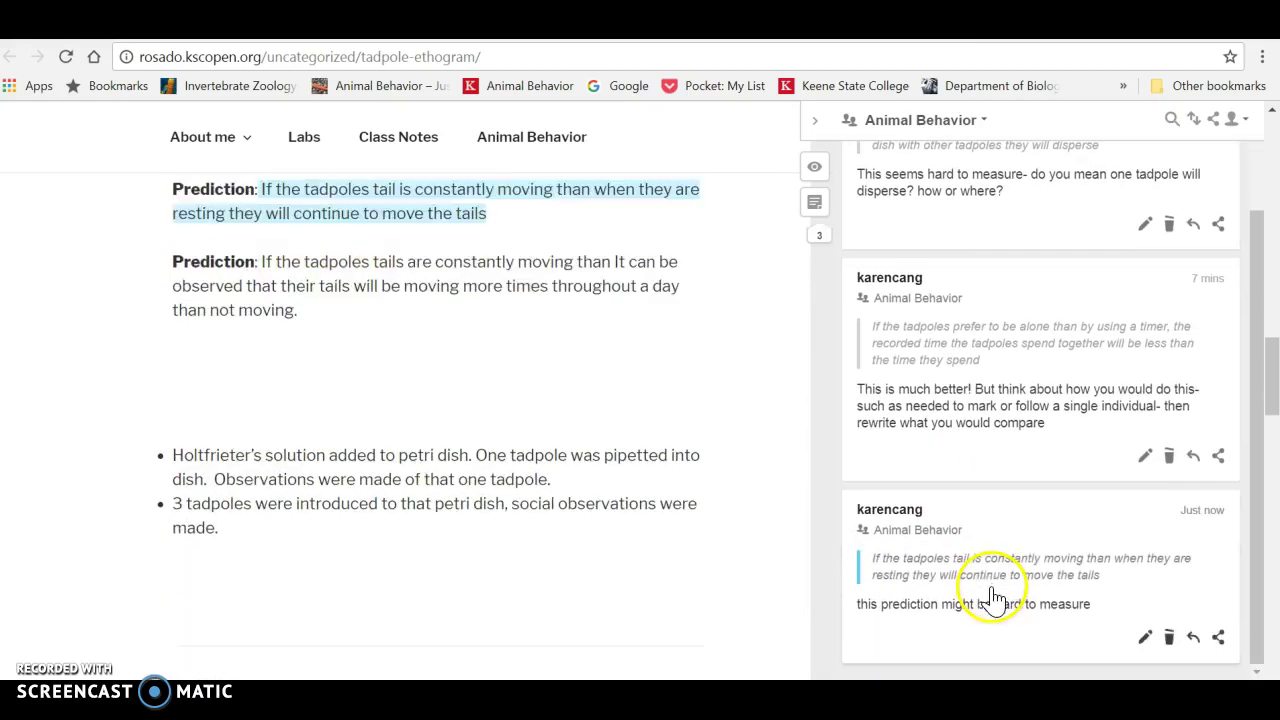
{"action": "left_click", "coordinate": [1170, 640]}
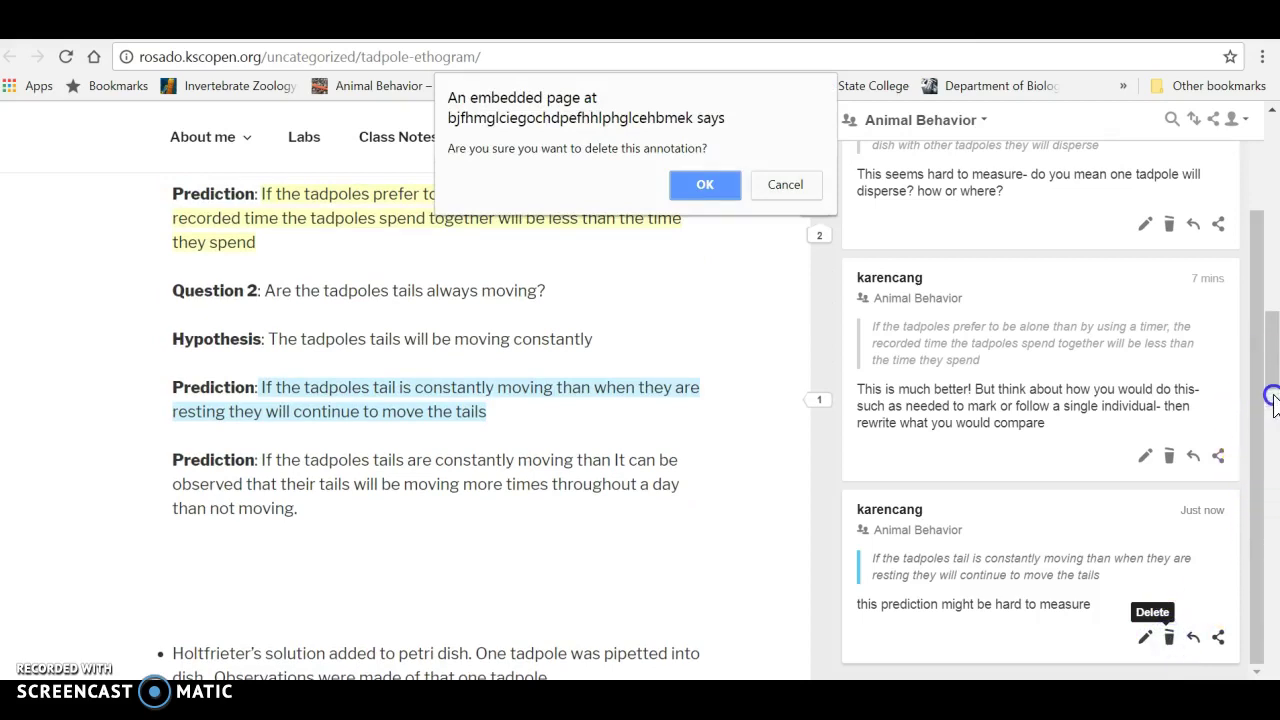
{"action": "left_click", "coordinate": [694, 187]}
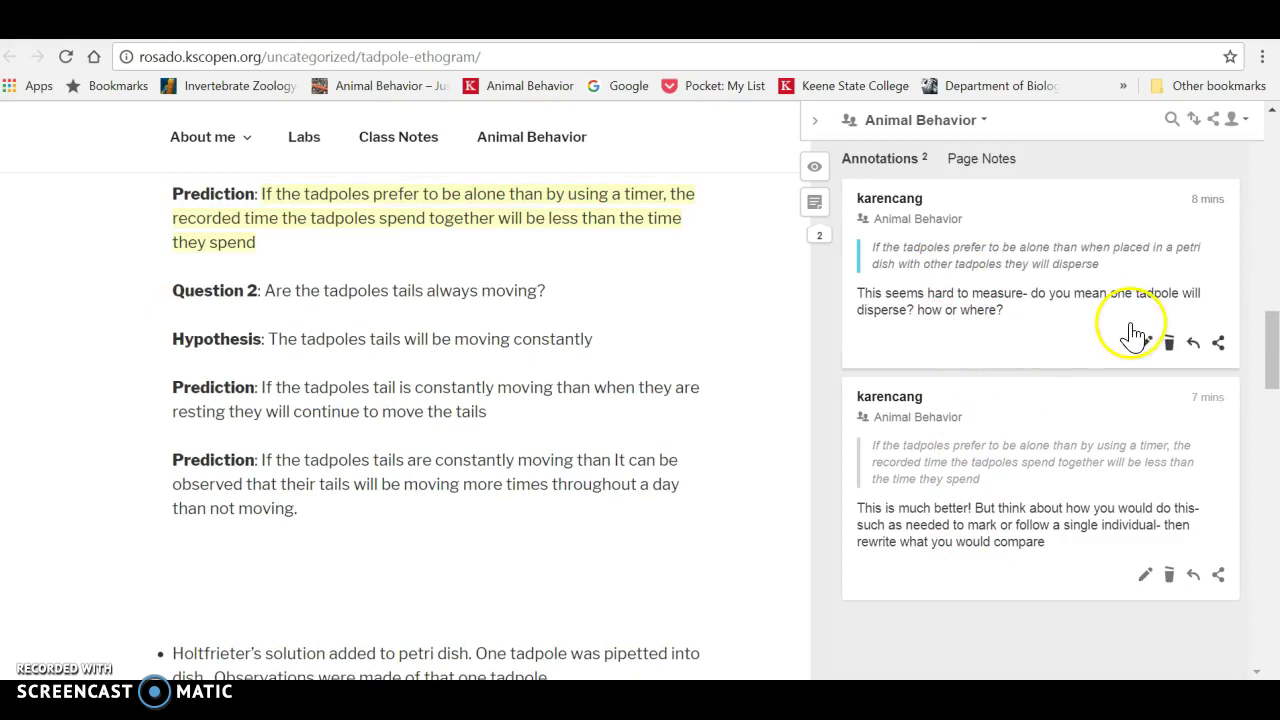
{"action": "left_click", "coordinate": [1193, 344]}
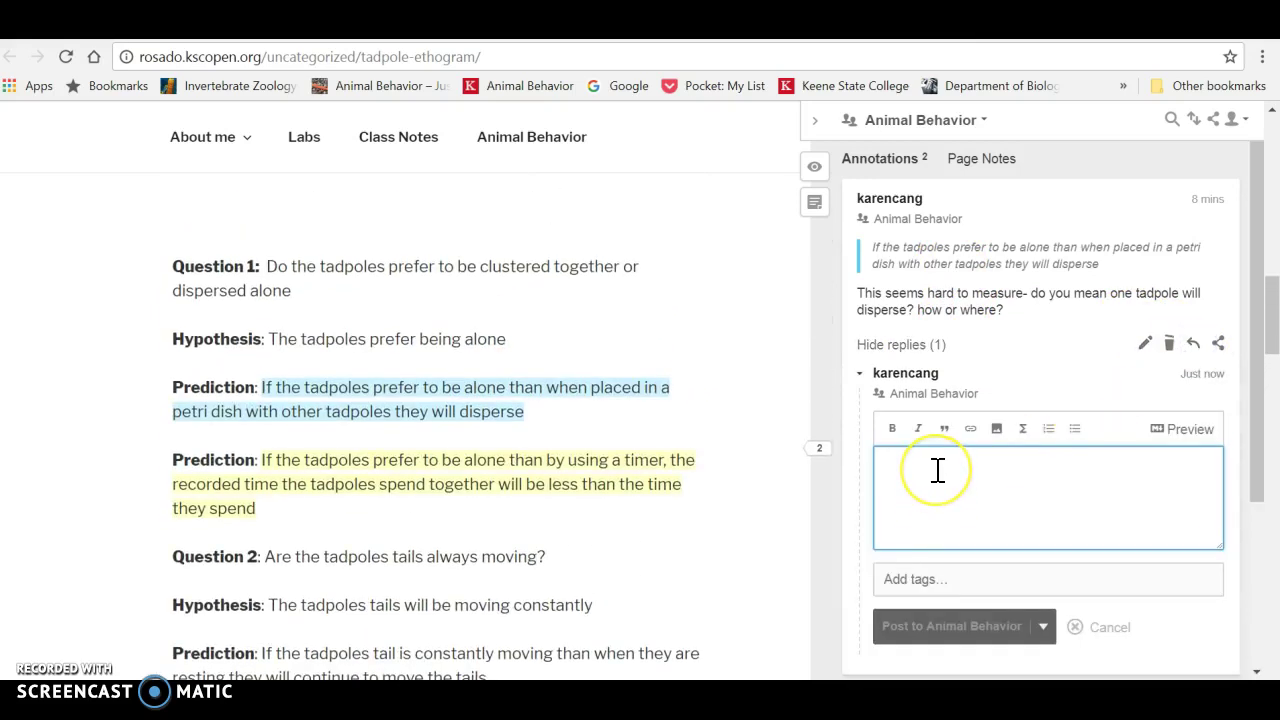
{"action": "type", "text": "I agree with this."}
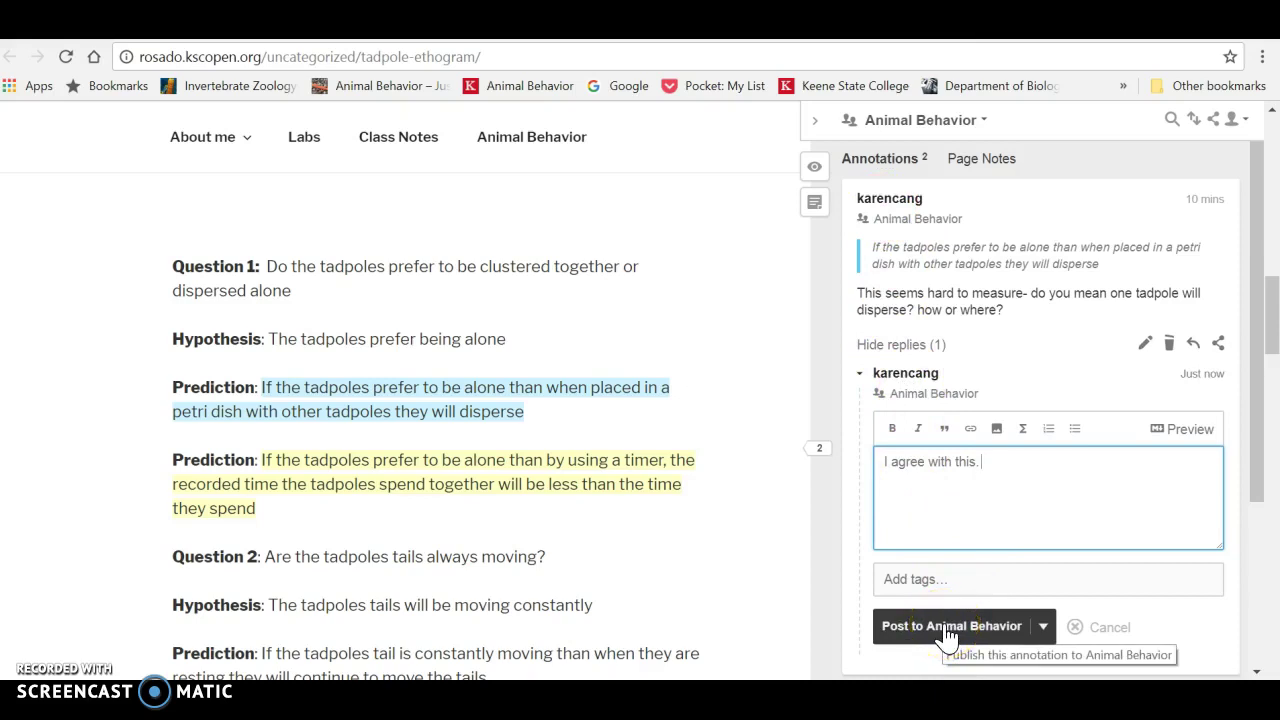
{"action": "left_click", "coordinate": [1106, 627]}
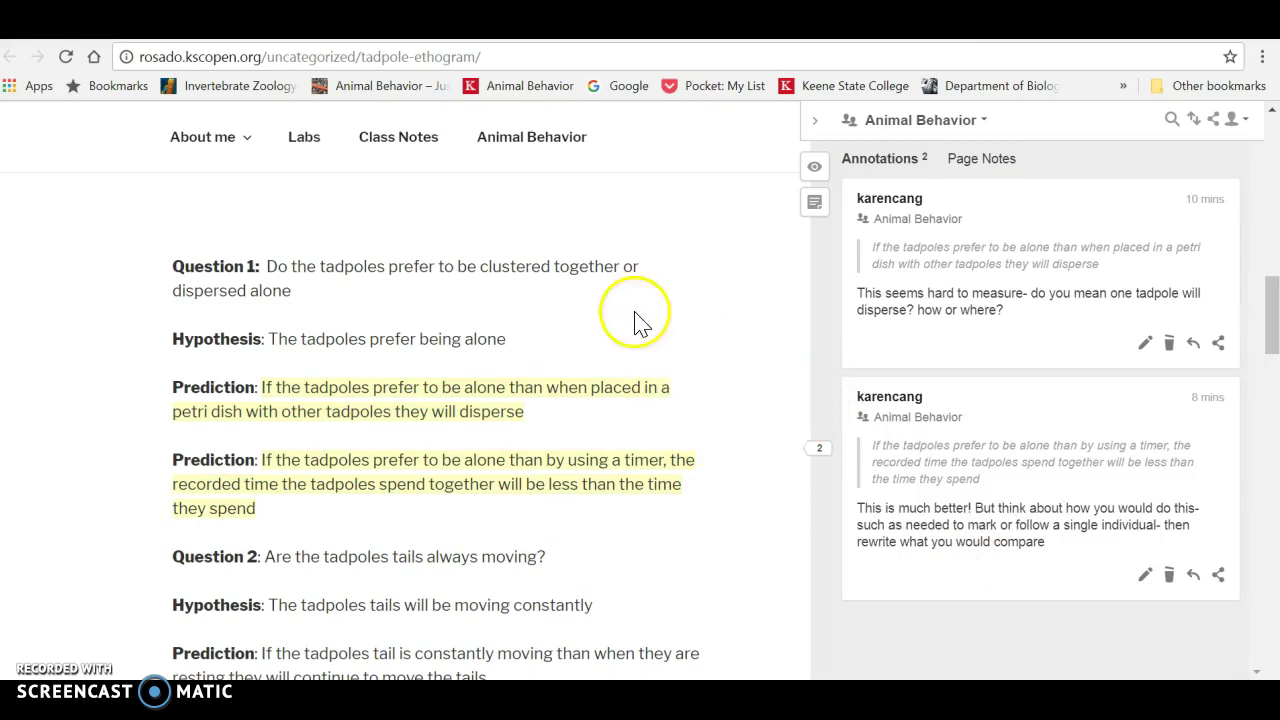
Step: Paste the openscience.org URL to load the 'What, exactly, is Open Science?' article
{"action": "key", "text": "ctrl+l"}
{"action": "type", "text": "openscience.org/what-exactly-is-open-science/"}
{"action": "key", "text": "Return"}
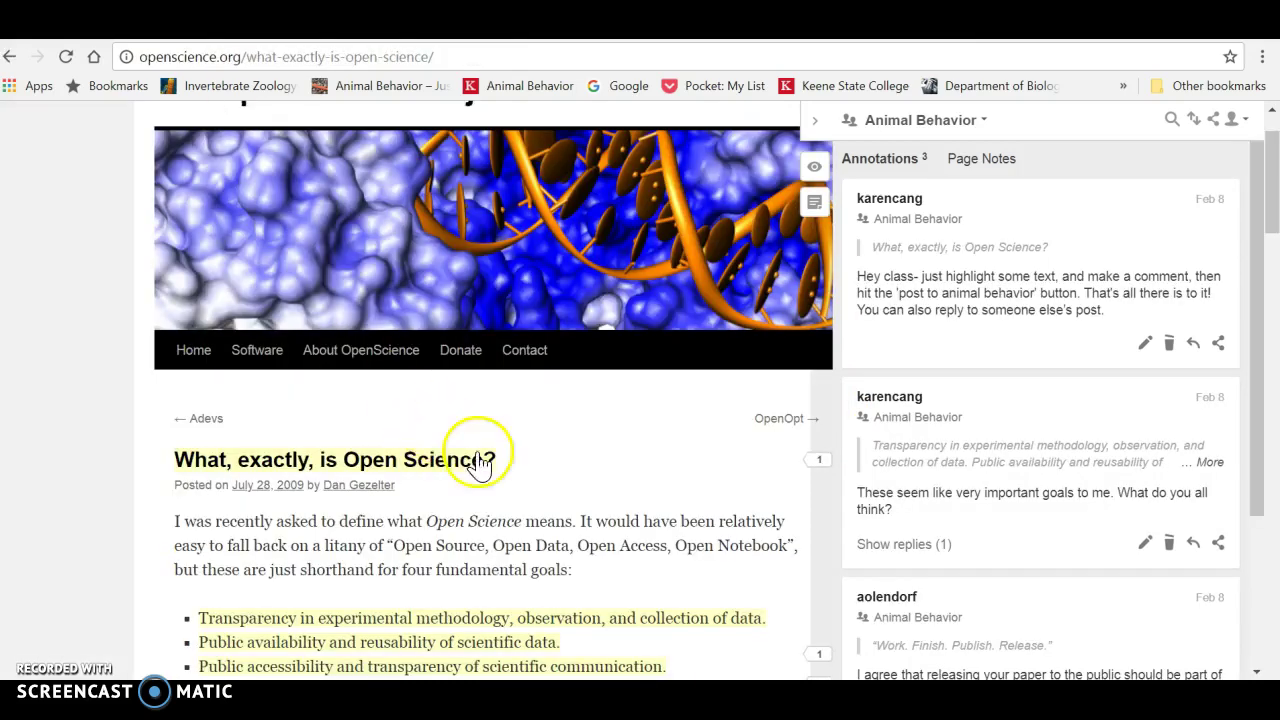
Step: Scroll through the article and its three Animal Behavior annotations, one with a reply
{"action": "scroll", "coordinate": [529, 457], "scroll_direction": "down", "scroll_amount": 1}
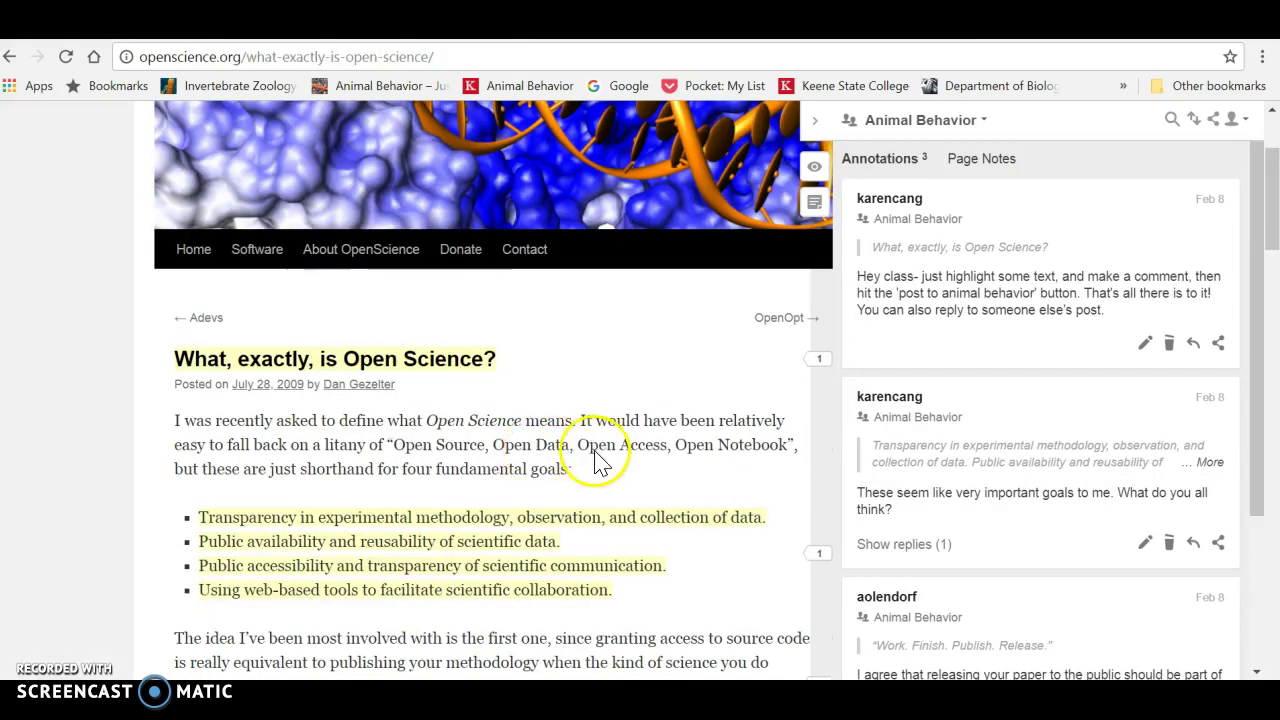
{"action": "scroll", "coordinate": [597, 458], "scroll_direction": "down", "scroll_amount": 1}
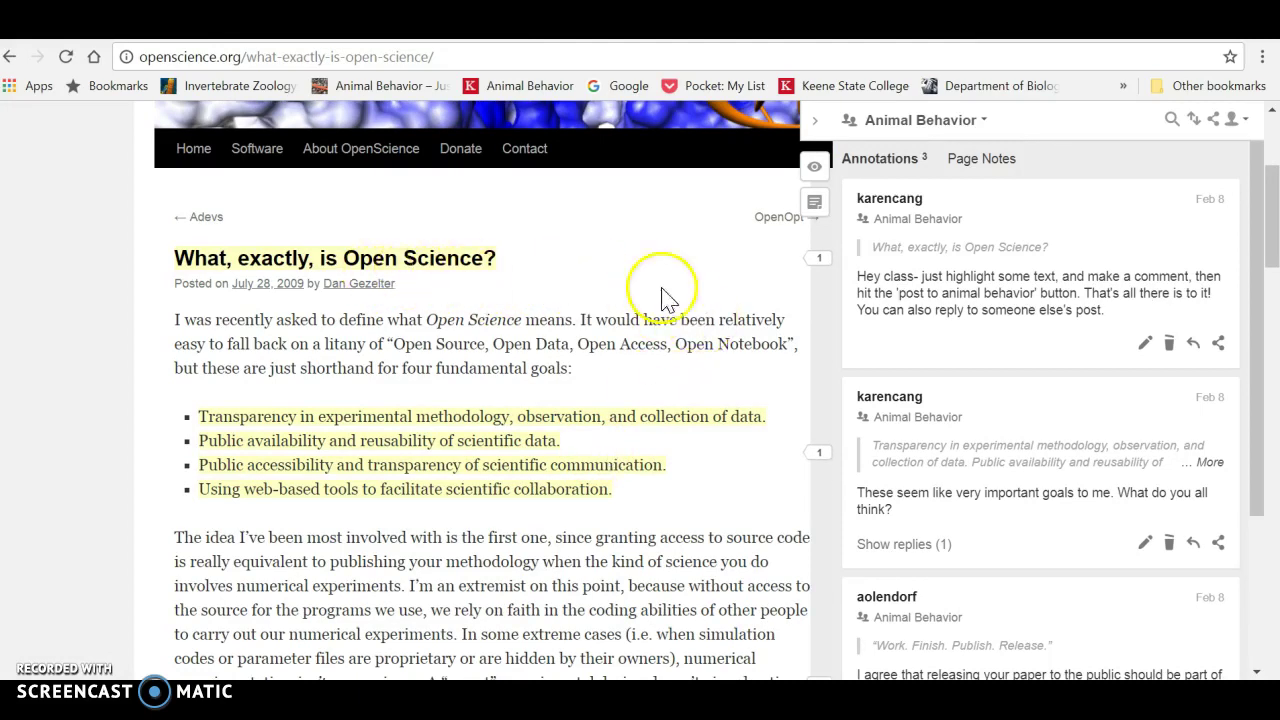
{"action": "scroll", "coordinate": [957, 460], "scroll_direction": "down", "scroll_amount": 2}
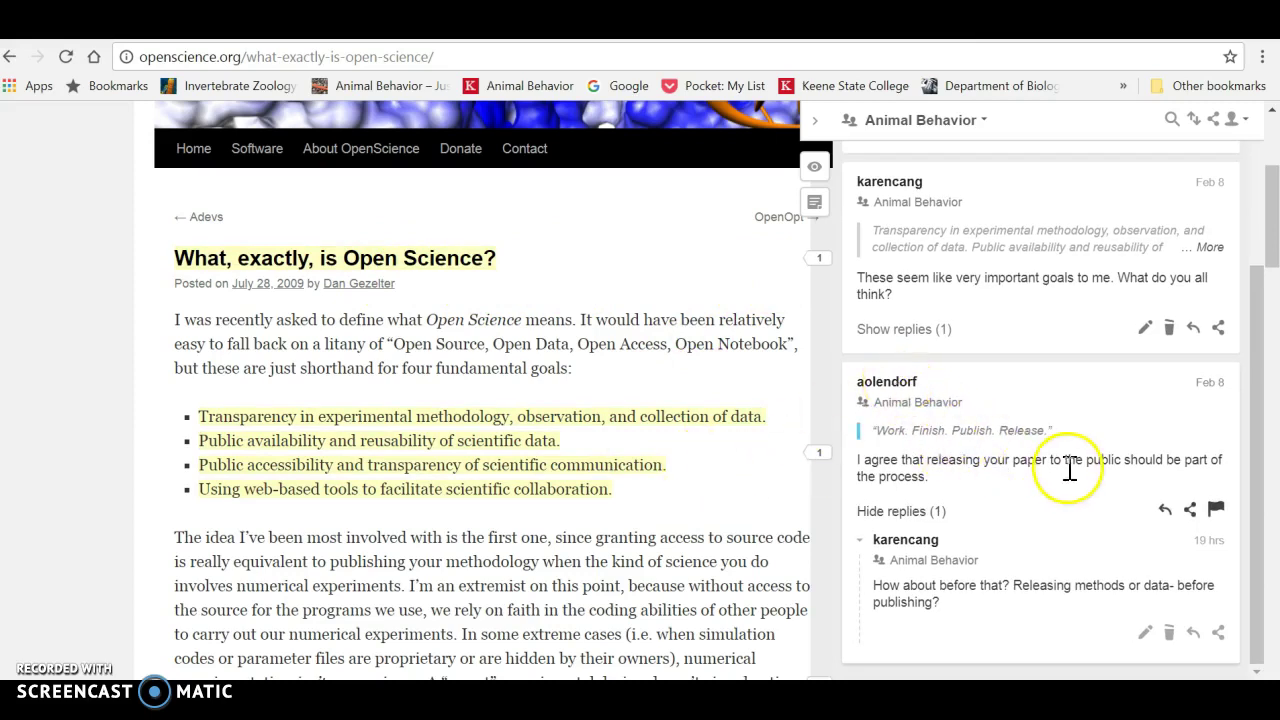
{"action": "scroll", "coordinate": [1067, 478], "scroll_direction": "up", "scroll_amount": 1}
{"action": "scroll", "coordinate": [1065, 470], "scroll_direction": "down", "scroll_amount": 1}
{"action": "scroll", "coordinate": [943, 457], "scroll_direction": "down", "scroll_amount": 1}
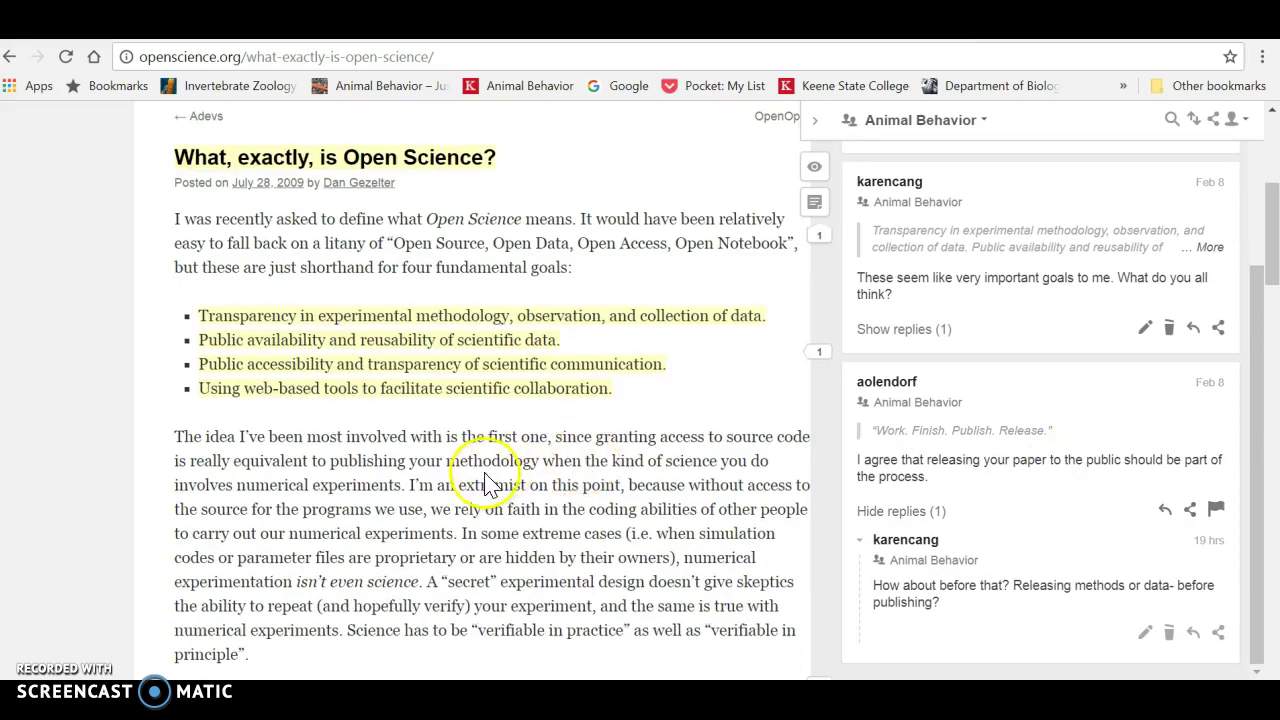
{"action": "scroll", "coordinate": [486, 475], "scroll_direction": "down", "scroll_amount": 2}
{"action": "scroll", "coordinate": [490, 465], "scroll_direction": "up", "scroll_amount": 5}
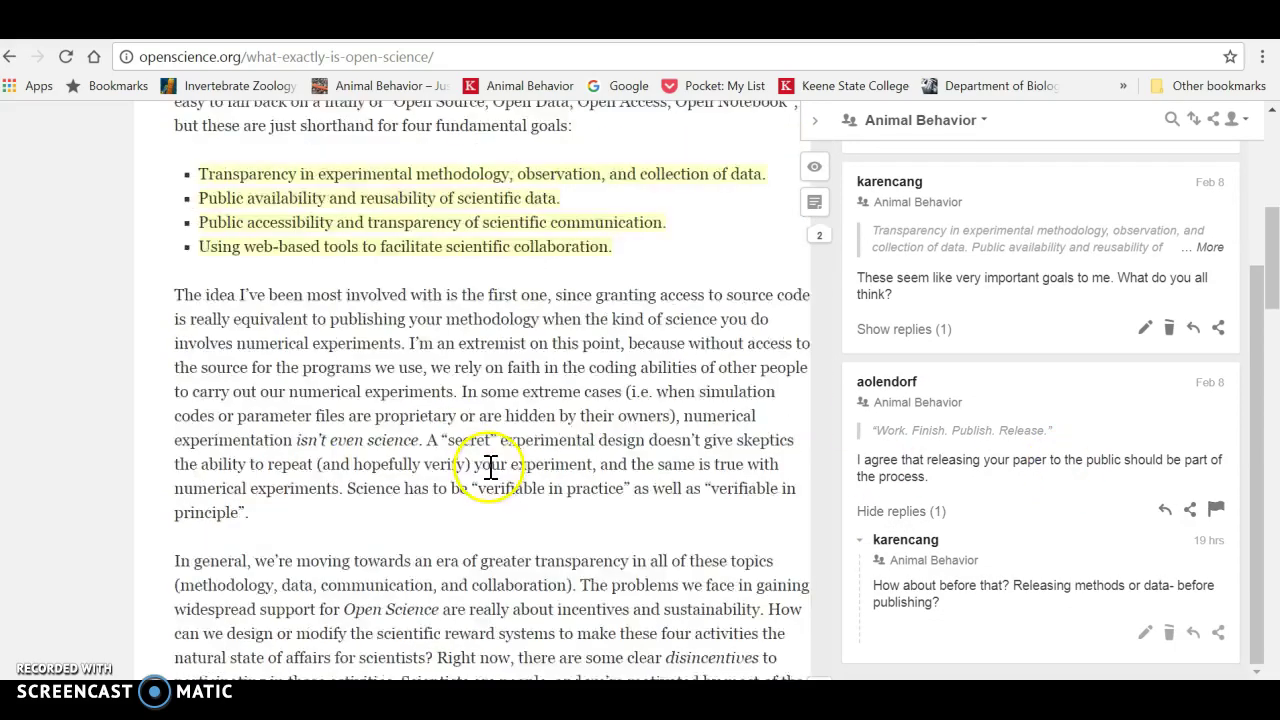
{"action": "scroll", "coordinate": [490, 465], "scroll_direction": "down", "scroll_amount": 2}
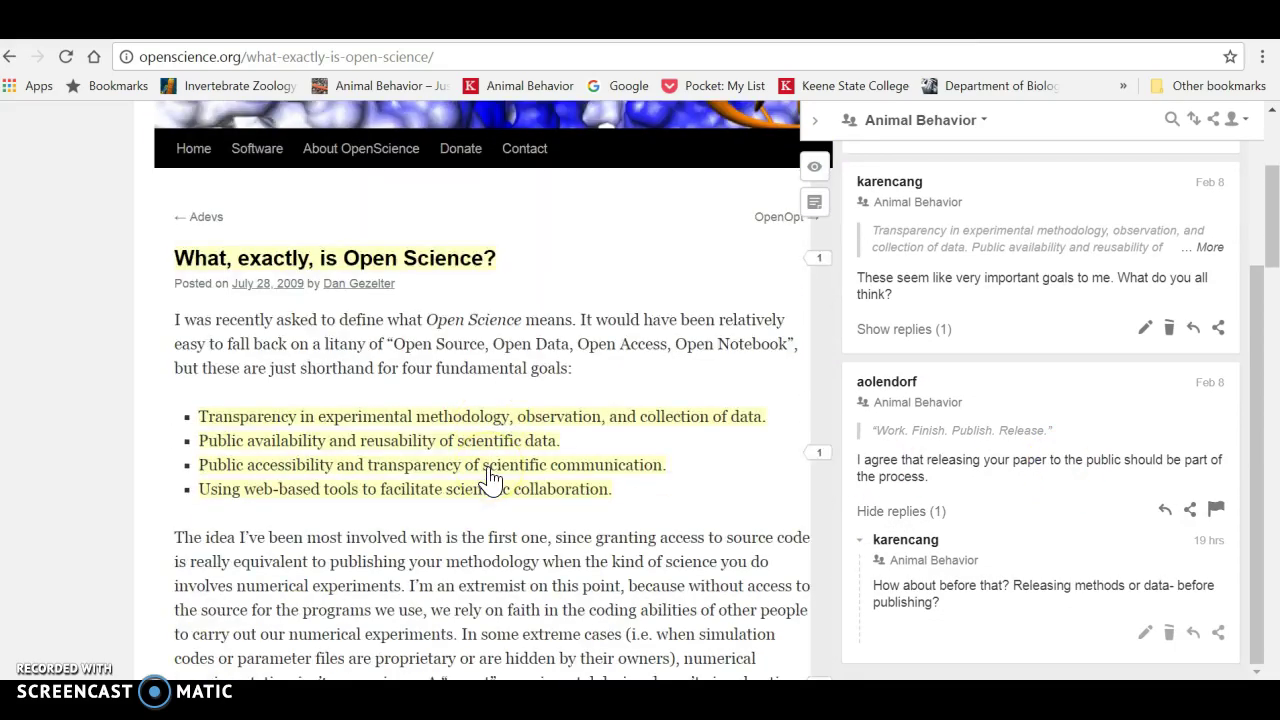